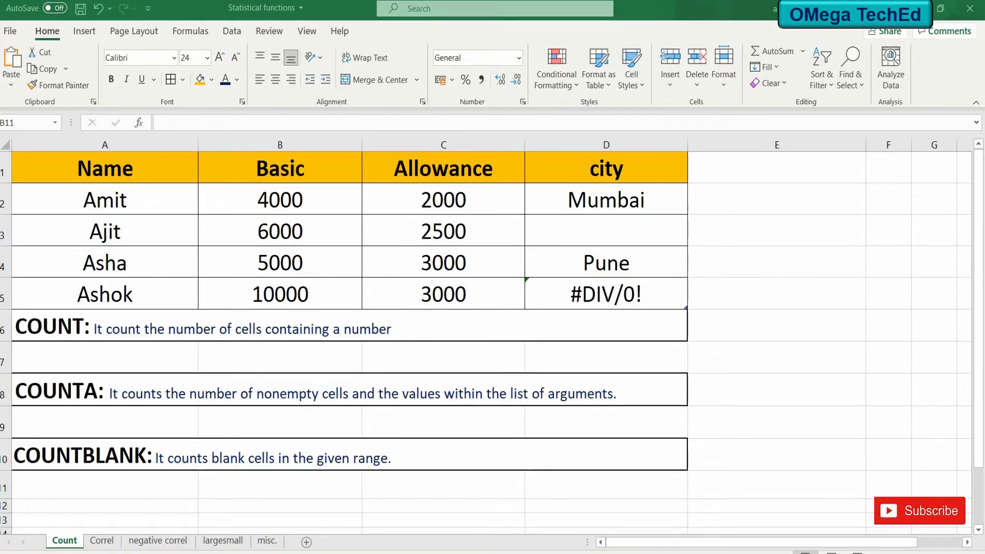
Step: Enter =COUNT(A2:D2) in cell A7, returning 2
left_click(41, 350)
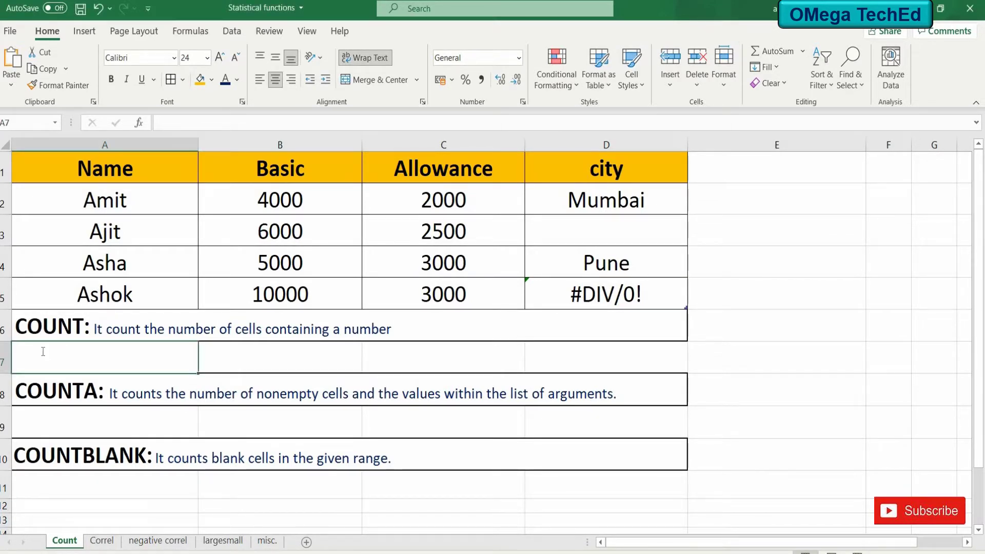
type("=count")
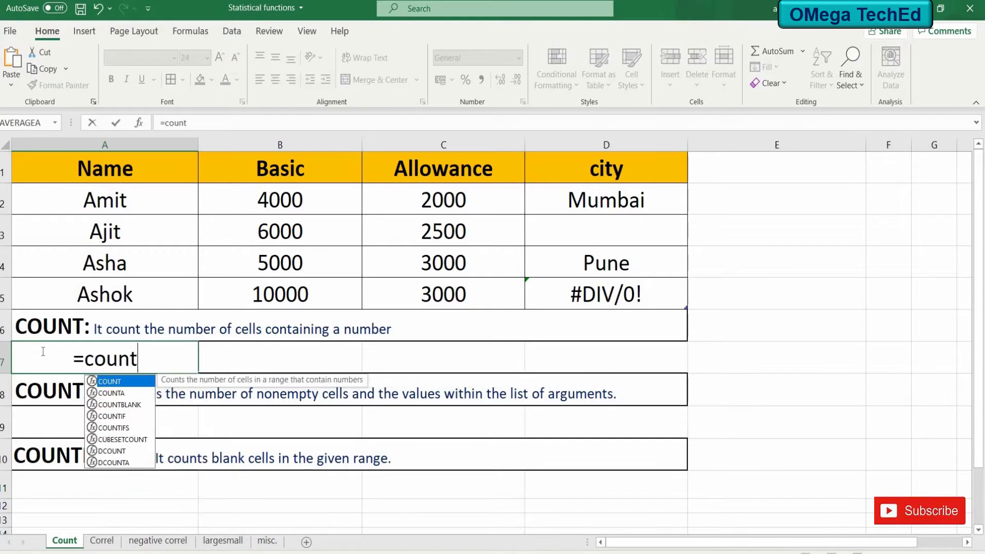
type("(")
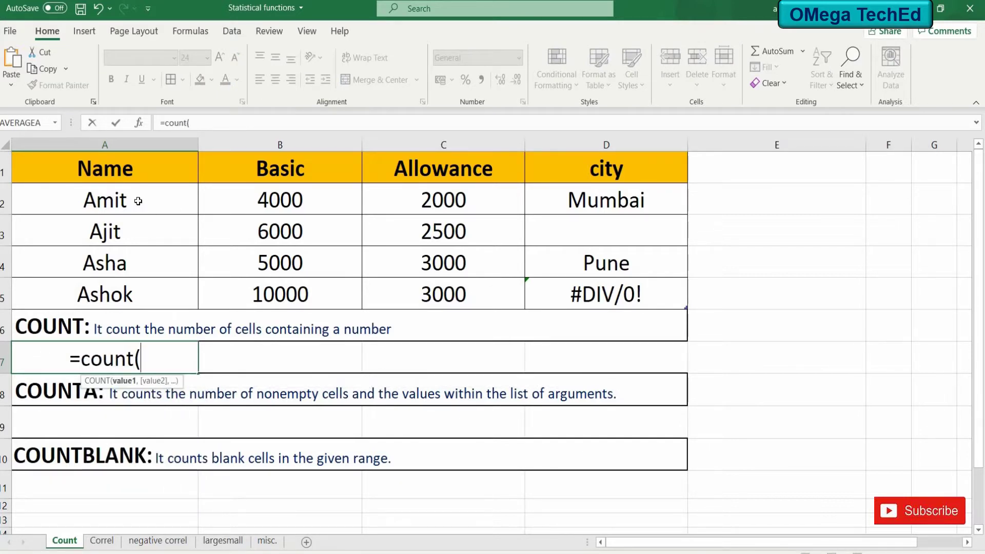
left_click_drag(138, 201, 553, 203)
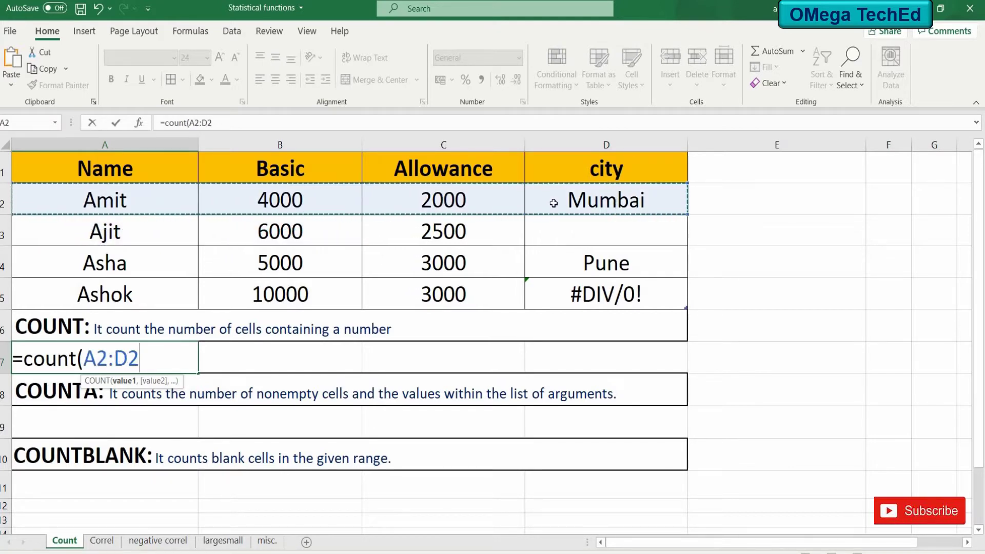
type(")")
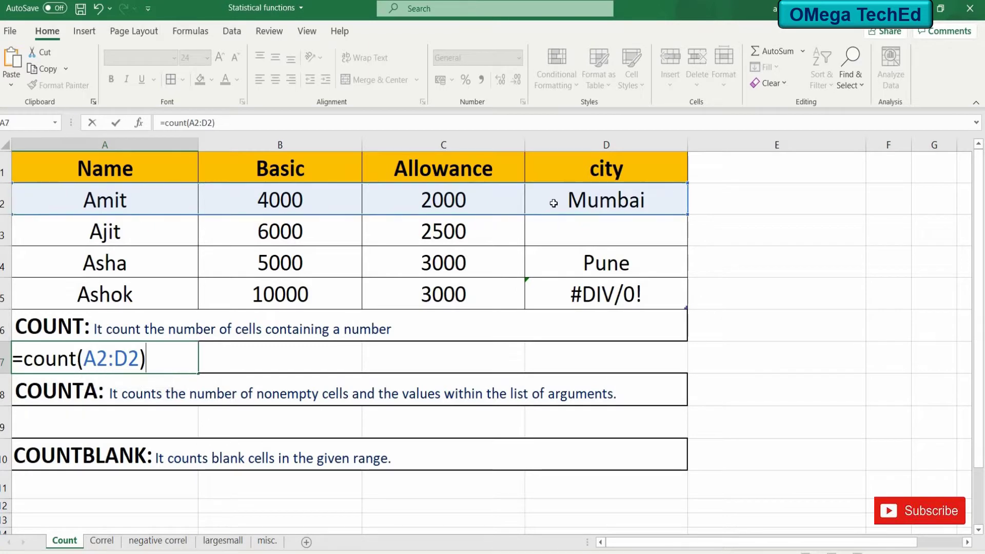
key("Return")
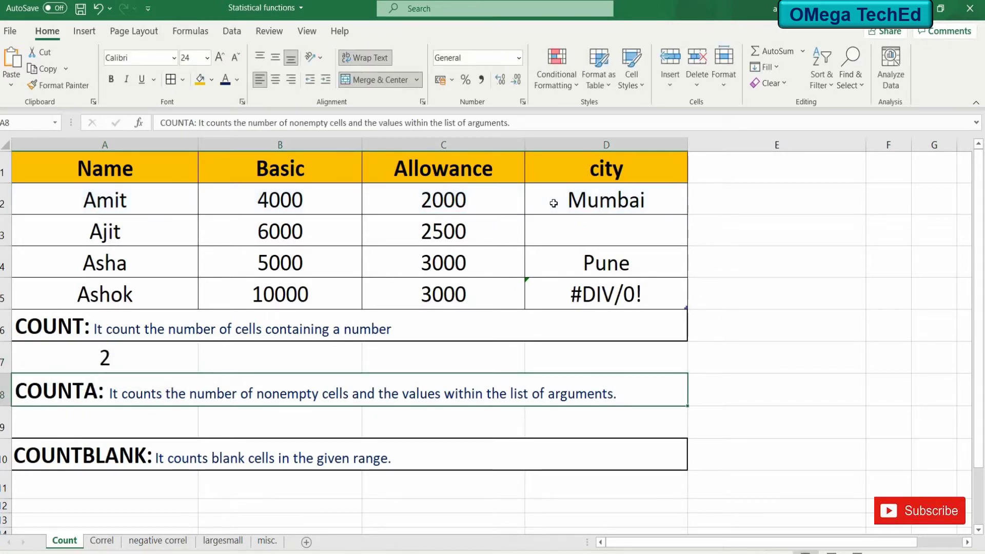
Step: Enter a COUNTA formula over the Allowance and city columns in A9, returning 7
left_click(144, 428)
type("=")
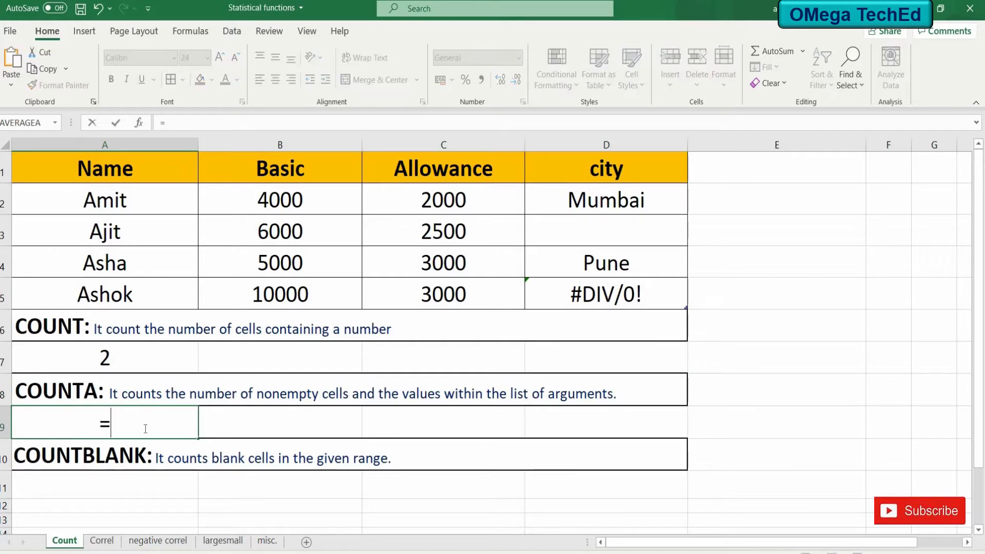
type("count")
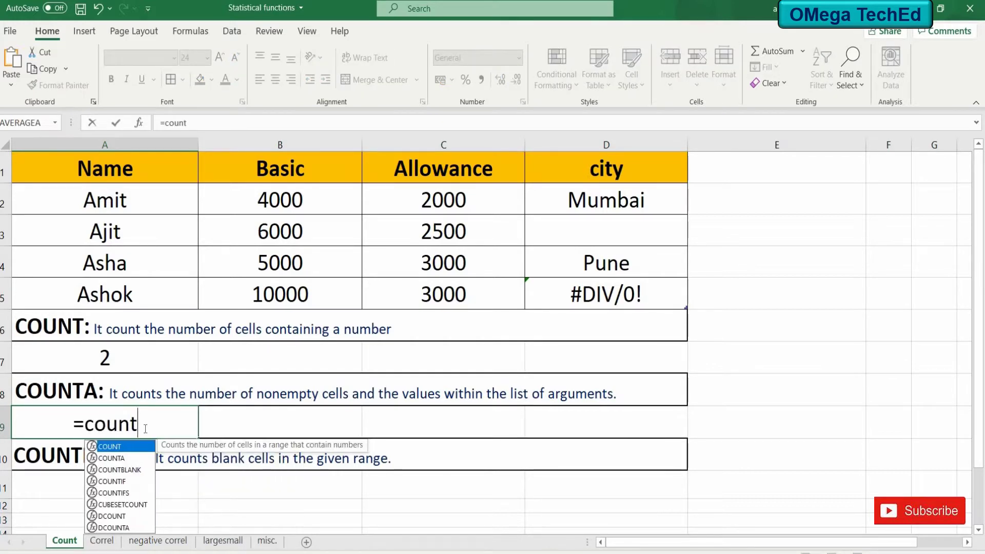
type("a(")
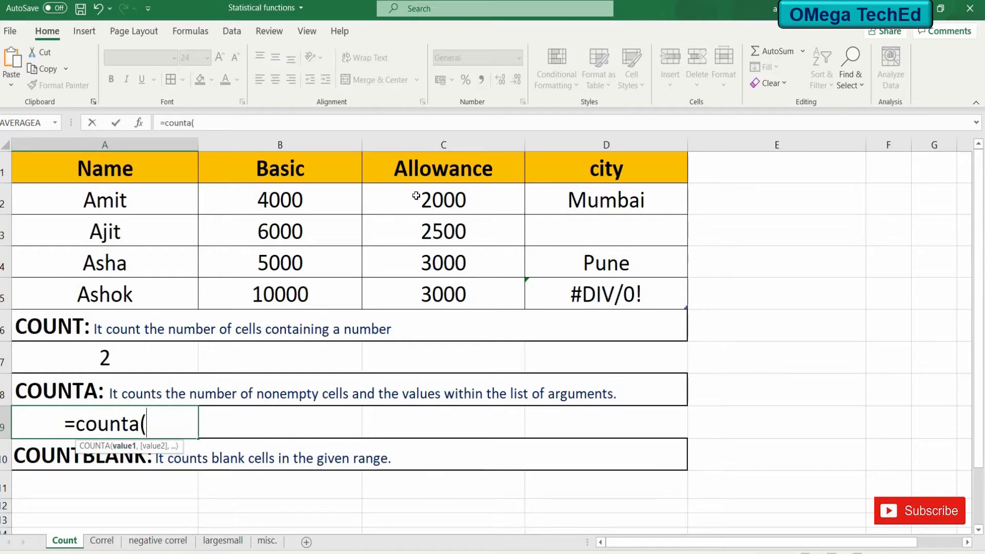
left_click_drag(416, 196, 571, 280)
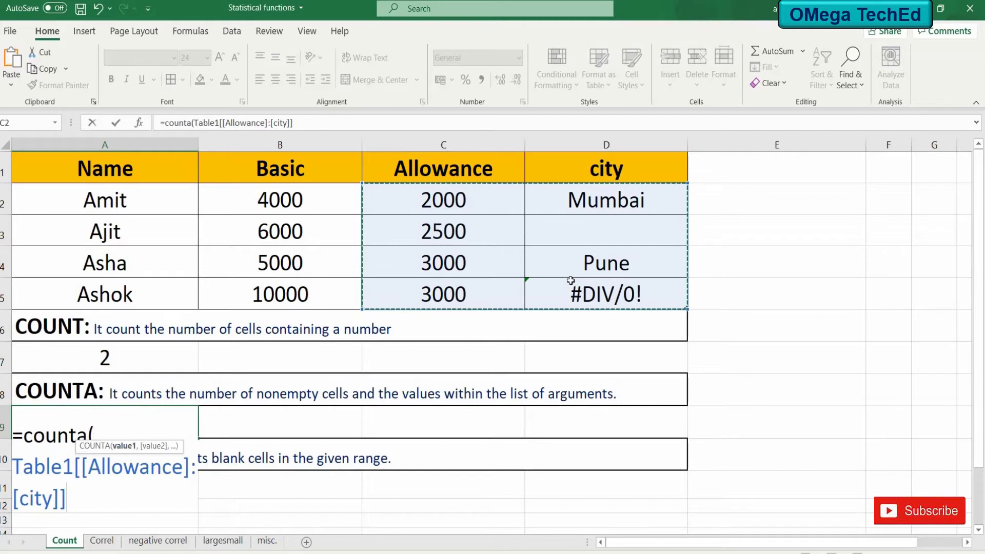
type(")")
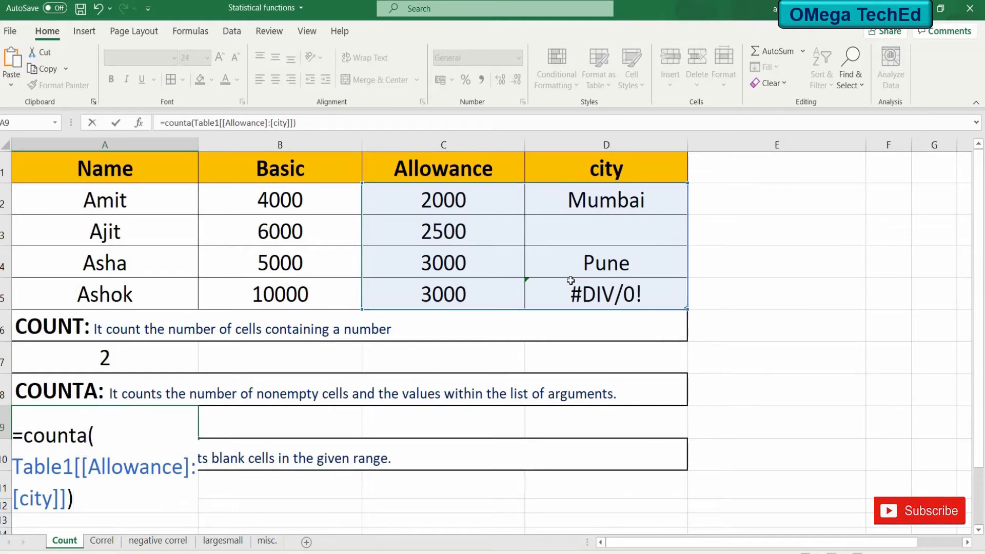
key("Return")
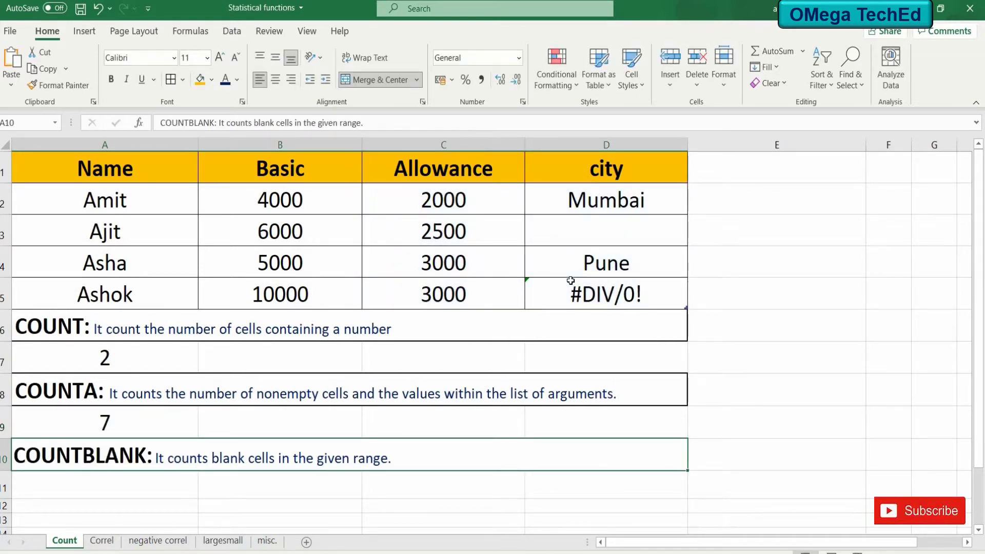
Step: Enter a COUNTBLANK formula over the whole Table1 data range in cell A11
left_click(157, 487)
type("=")
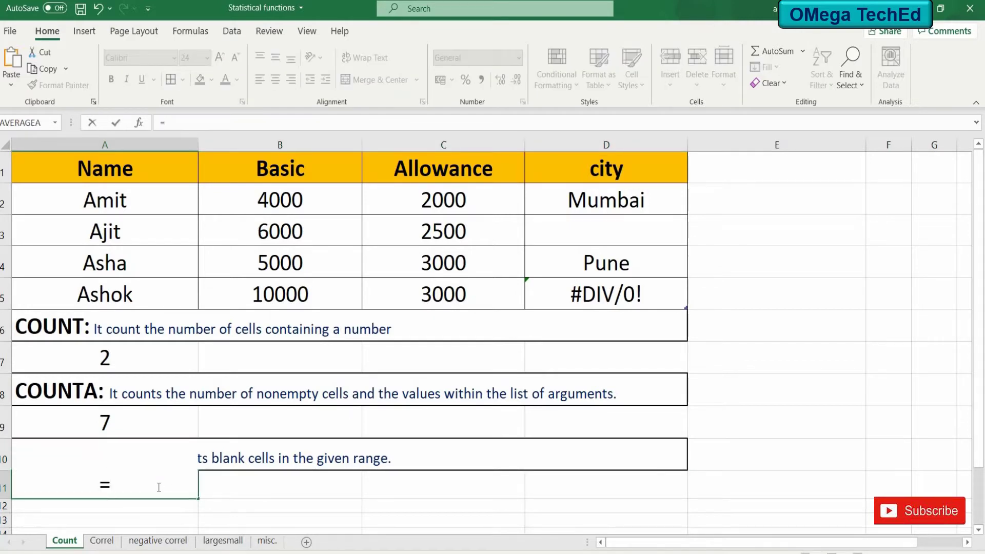
type("count")
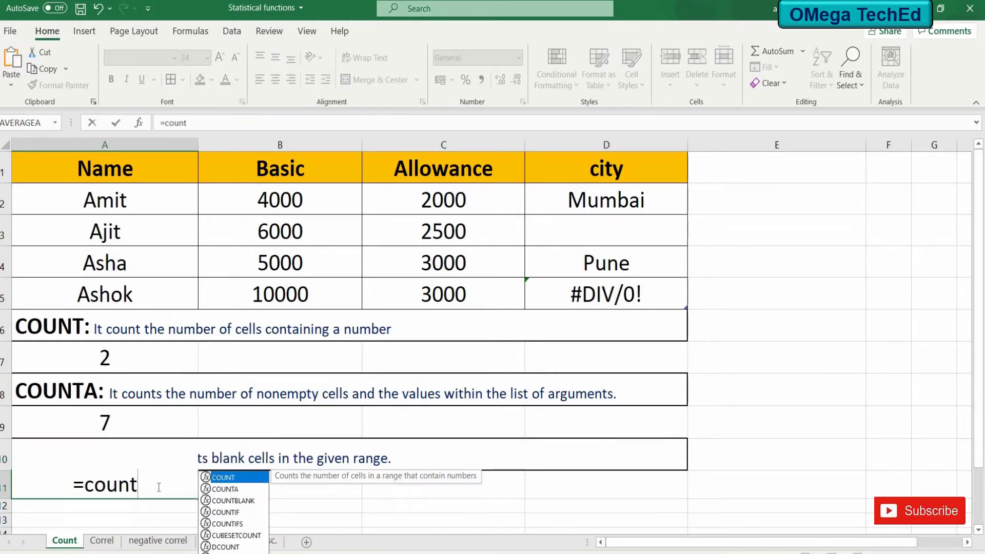
type("blank")
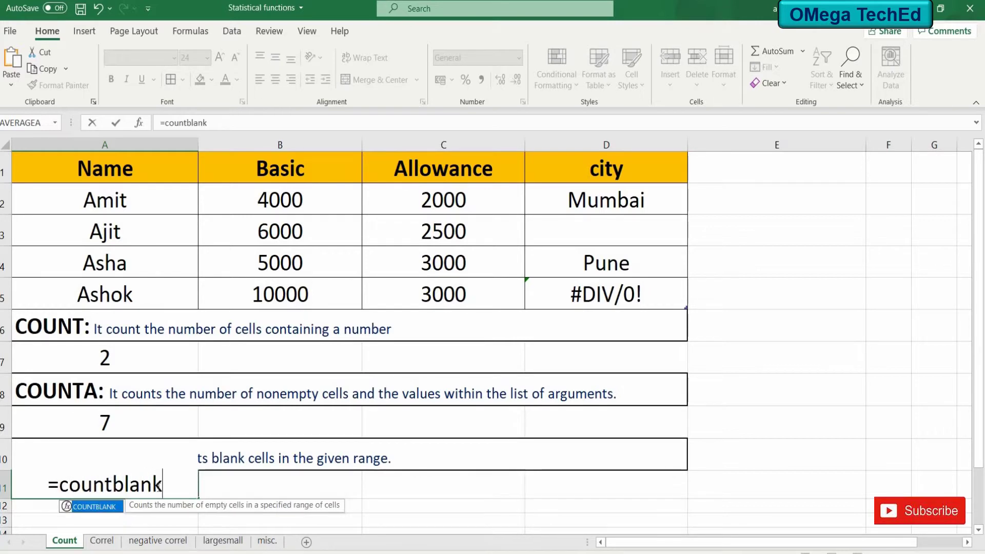
type("(")
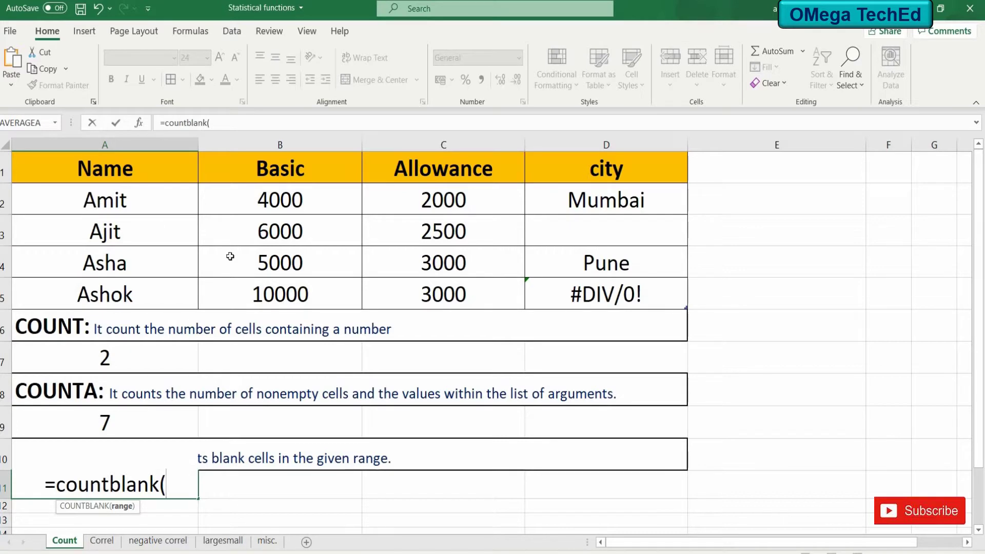
left_click_drag(106, 200, 590, 291)
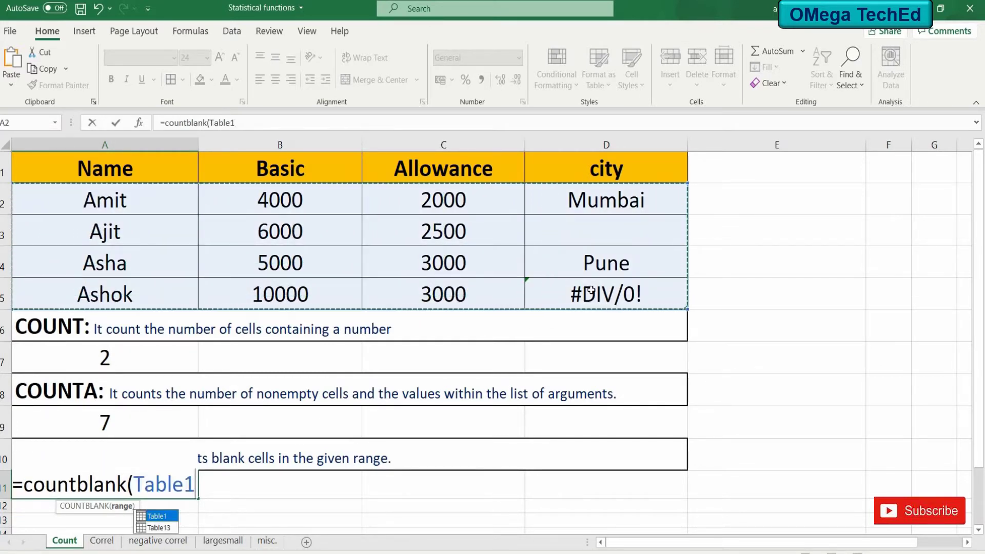
type(")")
key("Return")
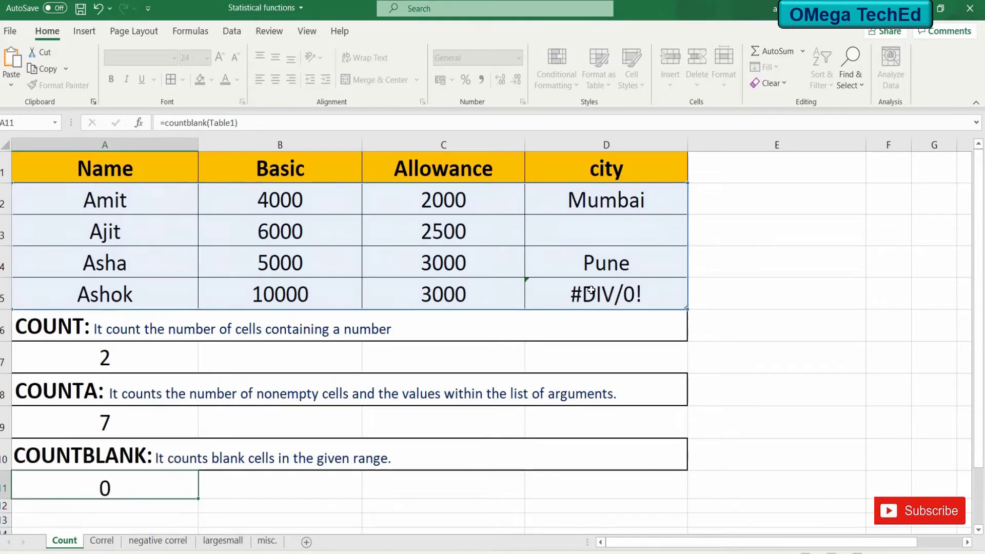
key("Return")
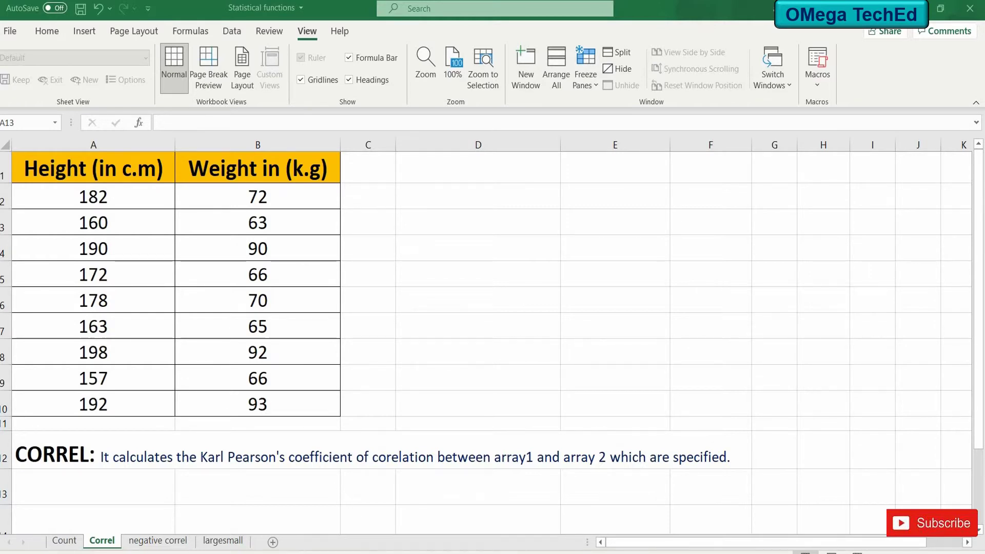
Step: Enter =CORREL(A2:A10,B2:B10) in A13 for heights versus weights, giving 0.911637726
left_click(50, 480)
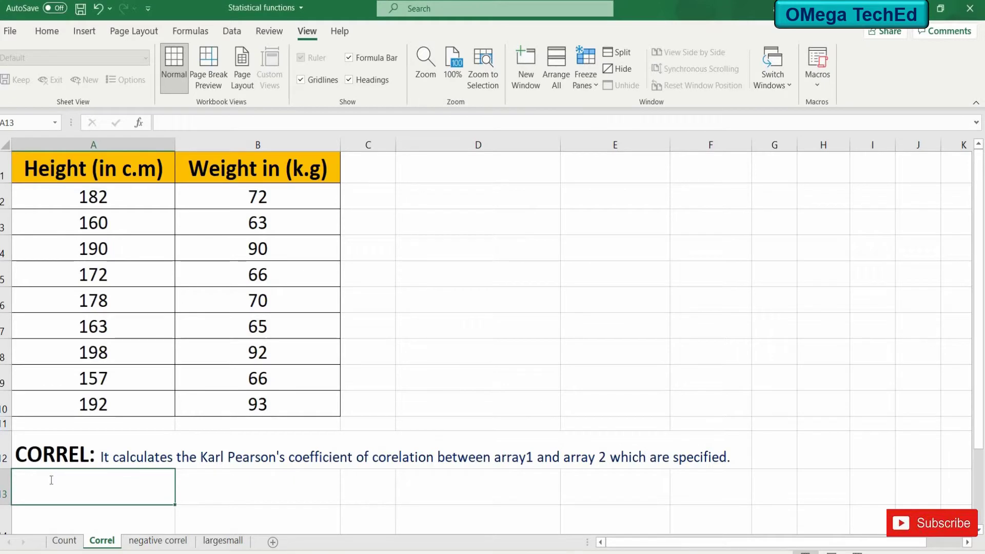
type("=co")
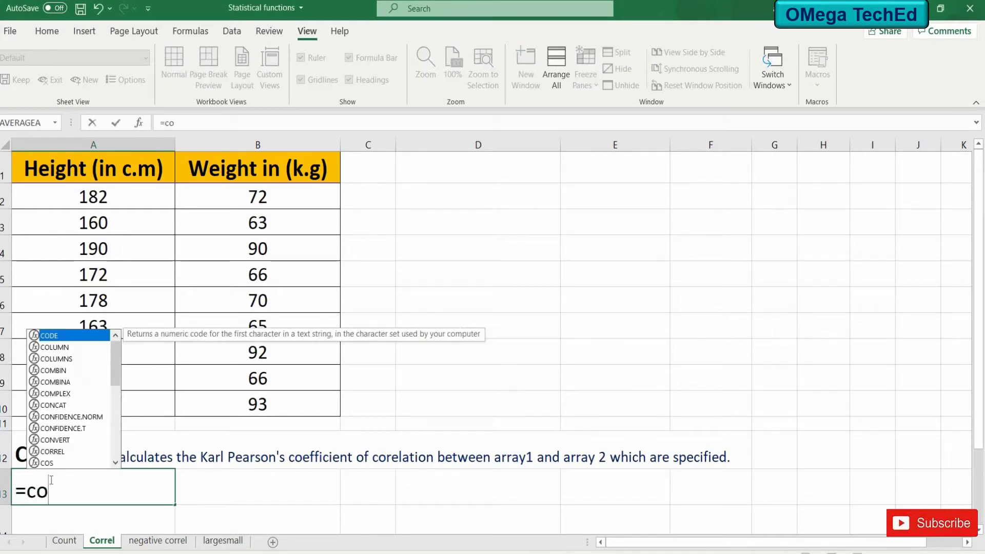
type("rrel")
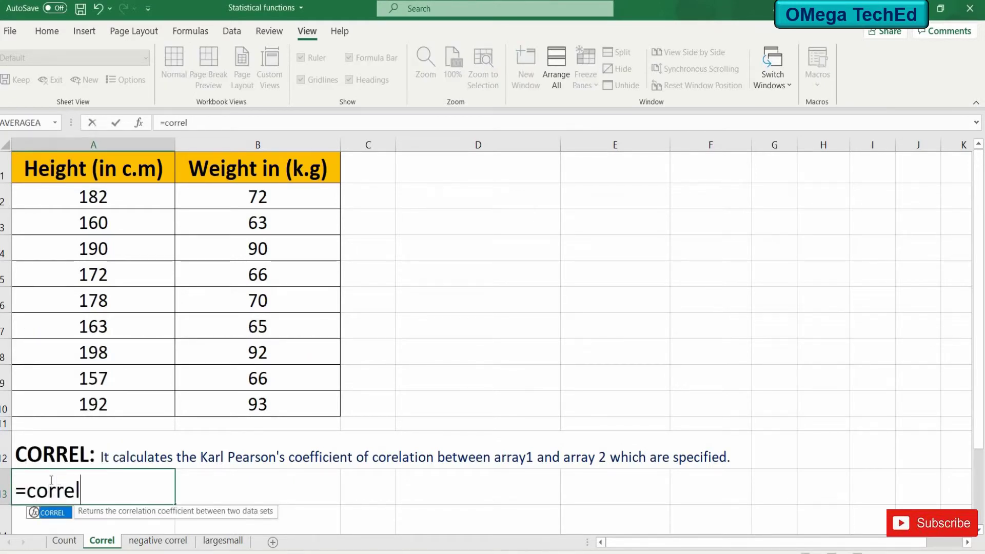
type("(")
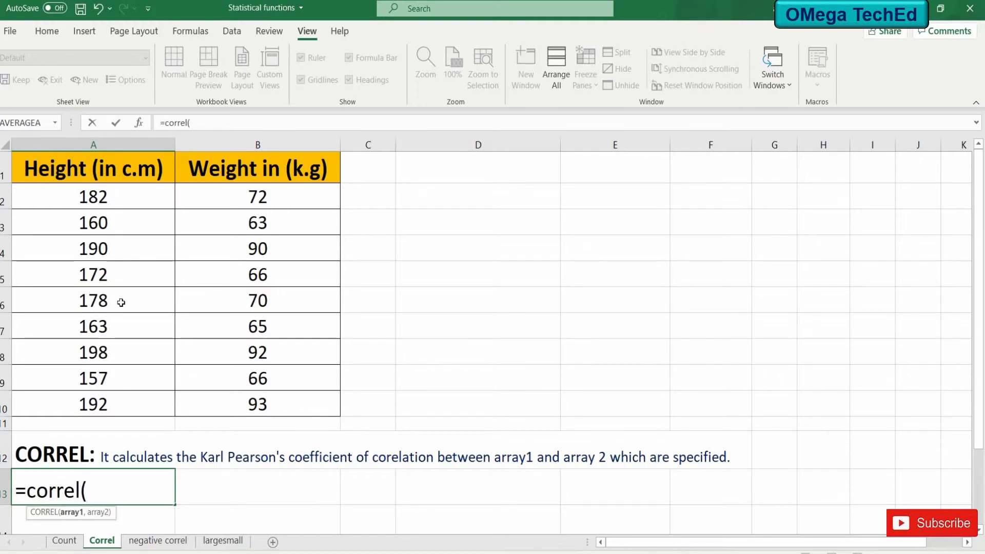
left_click_drag(116, 202, 120, 405)
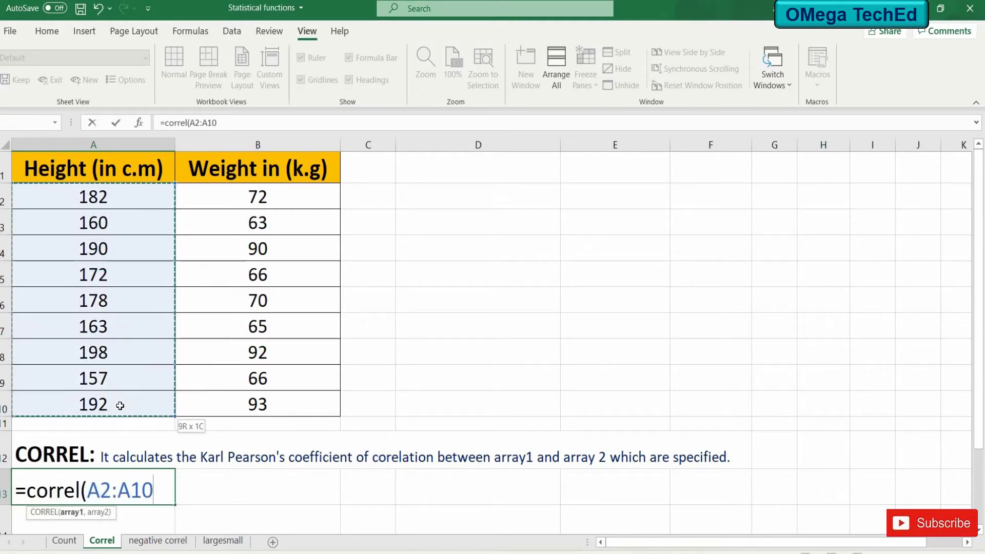
type(",")
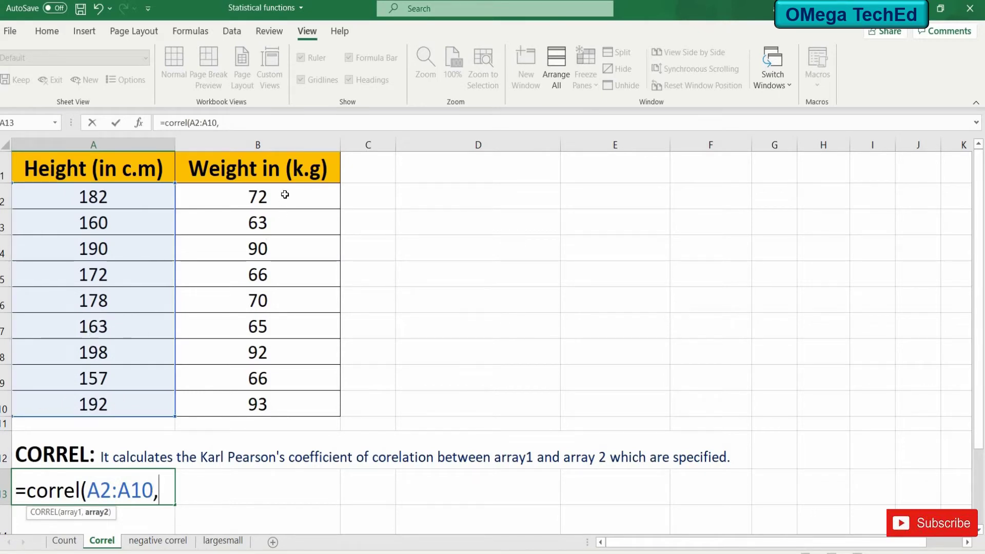
left_click_drag(285, 194, 295, 404)
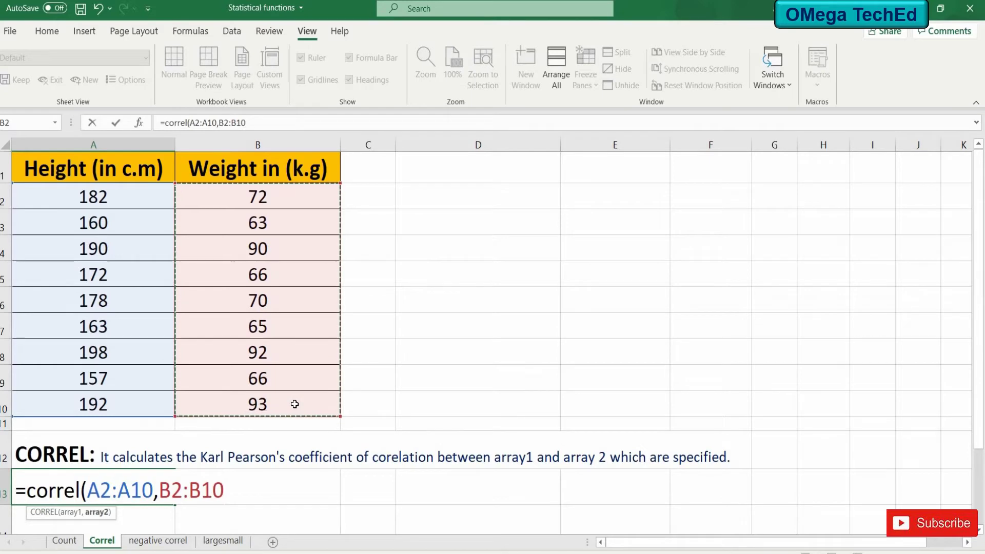
type(")")
key("Return")
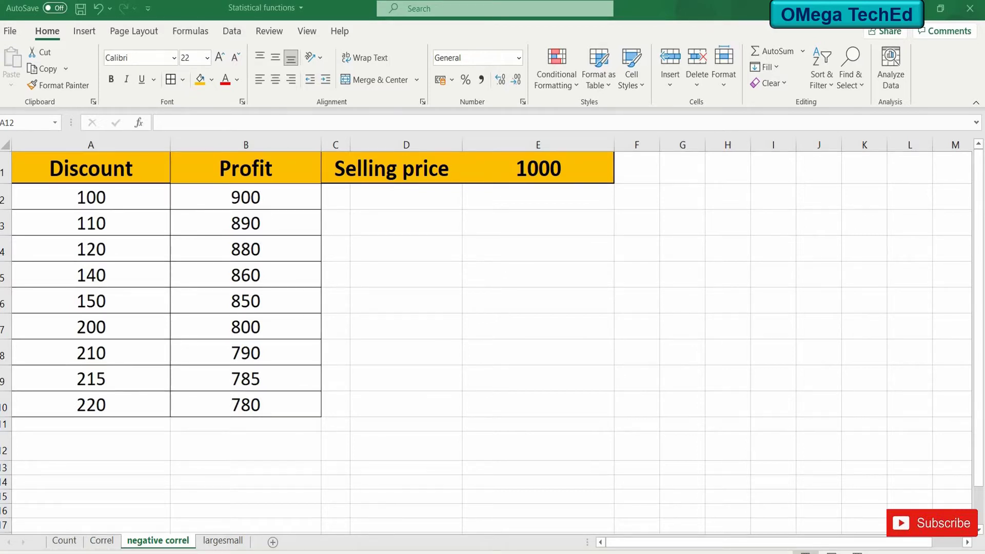
Step: Enter =CORREL(A2:A10,B2:B10) in A12 for Discount versus Profit (-1), then go to the largesmall sheet
left_click(81, 446)
type("=")
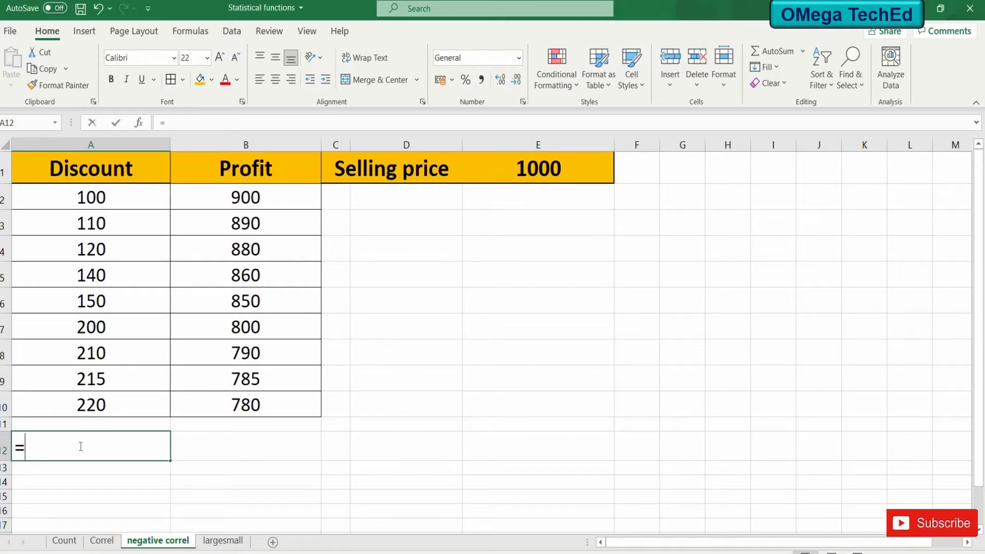
type("co")
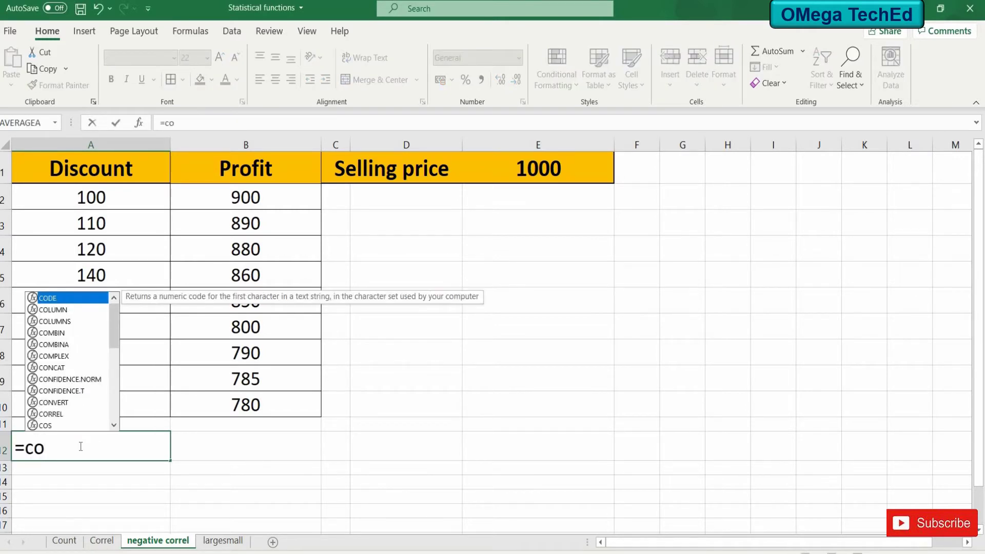
type("rrel")
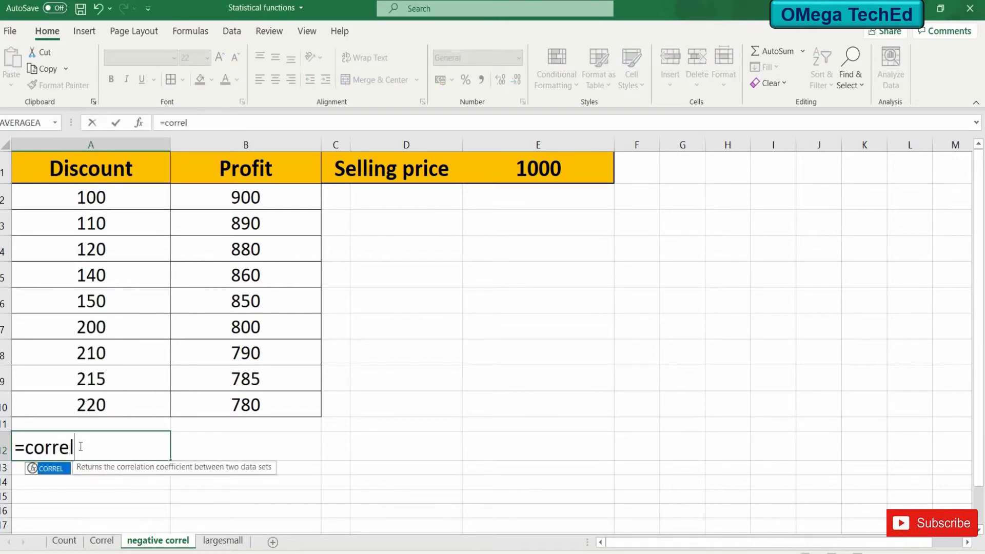
type("(")
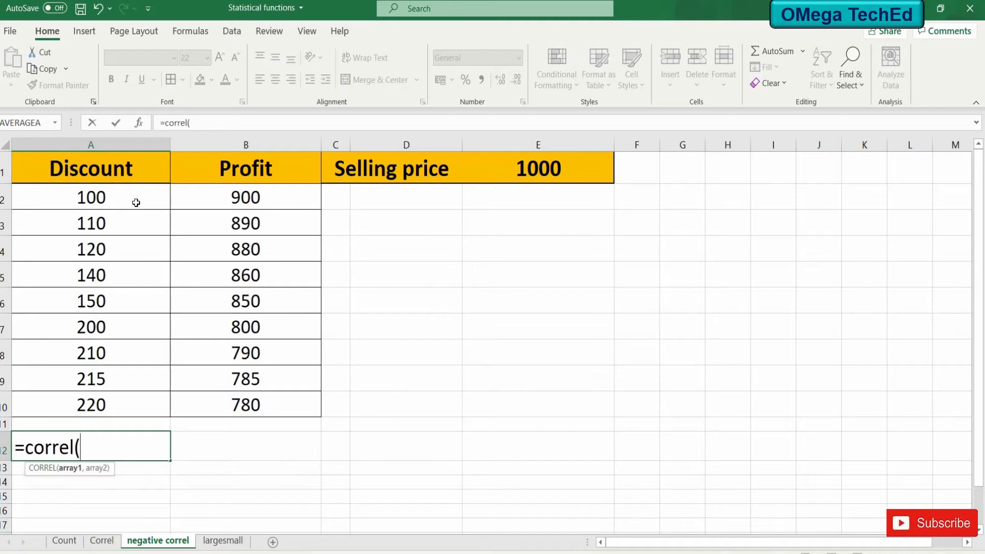
left_click_drag(136, 201, 139, 404)
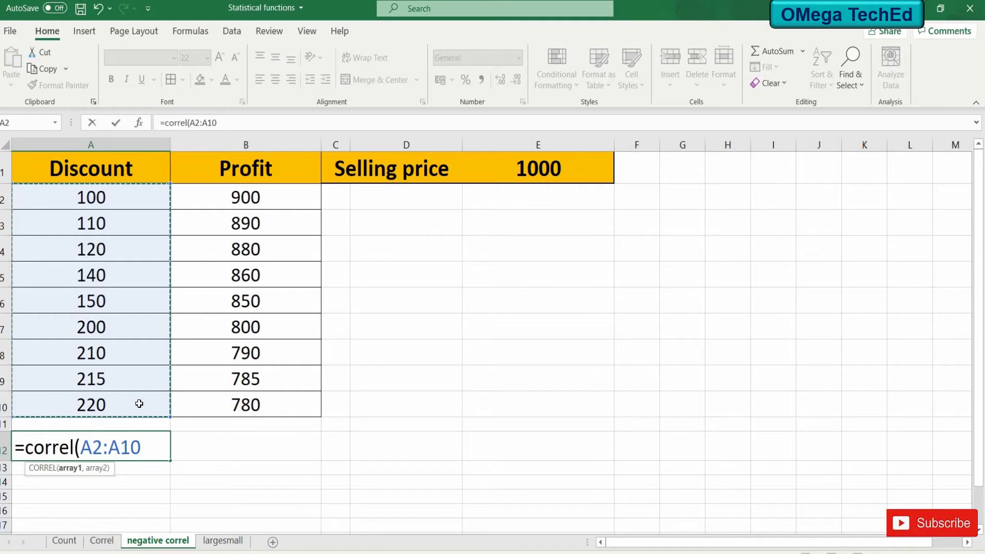
type(",")
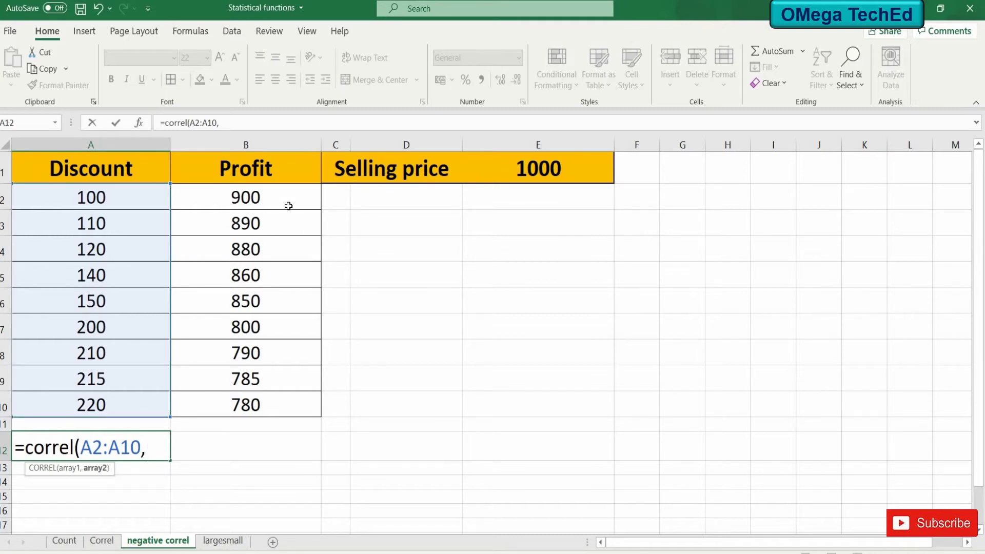
left_click_drag(289, 206, 292, 400)
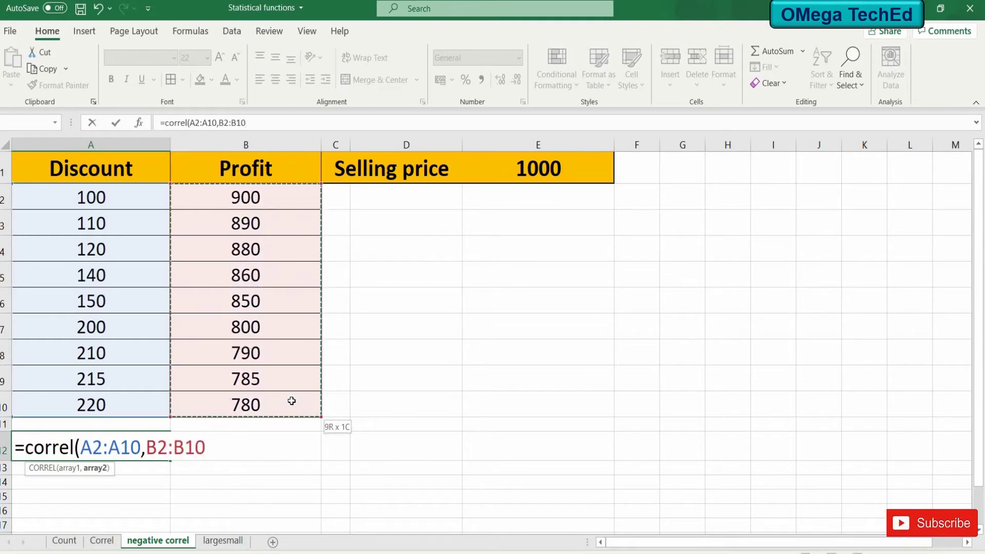
type(")")
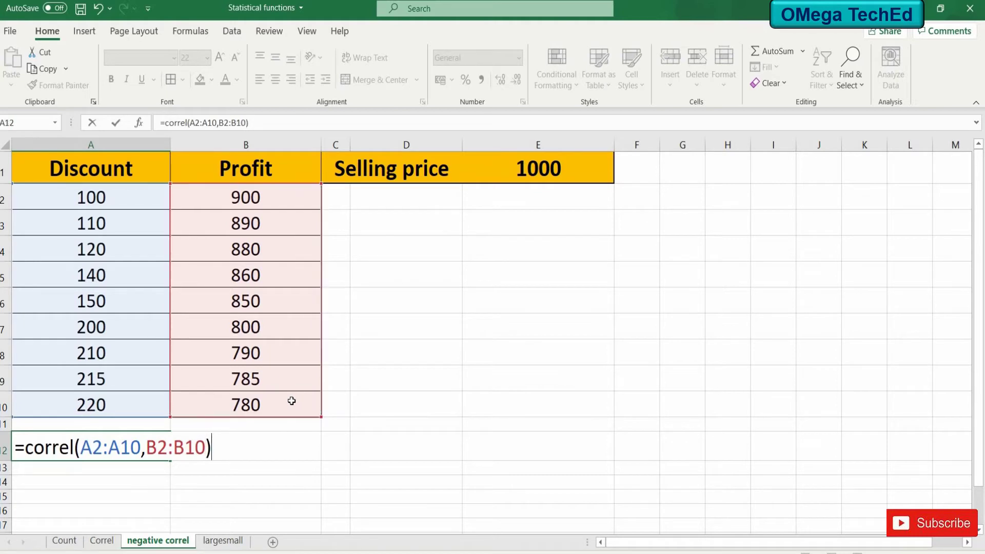
key("Return")
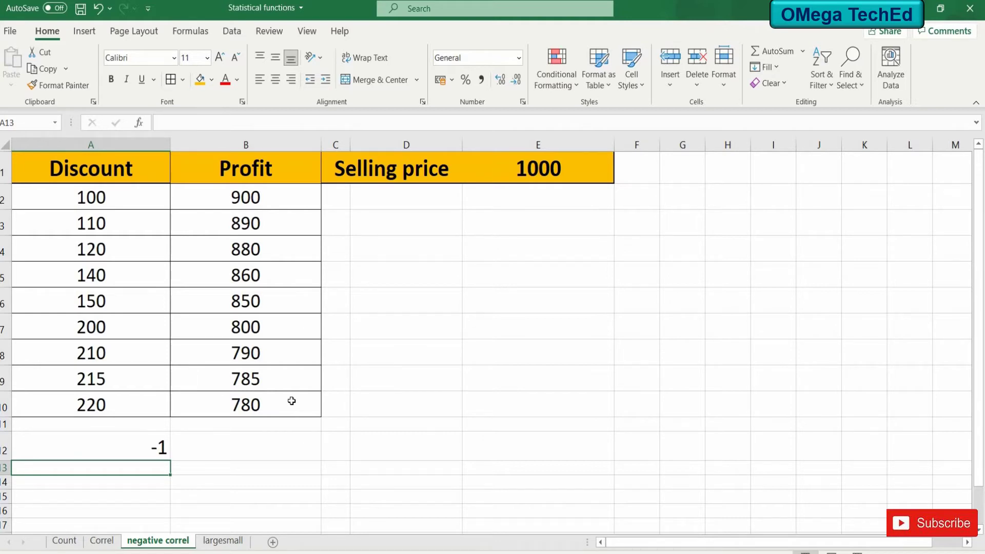
key("ctrl+Page_Down")
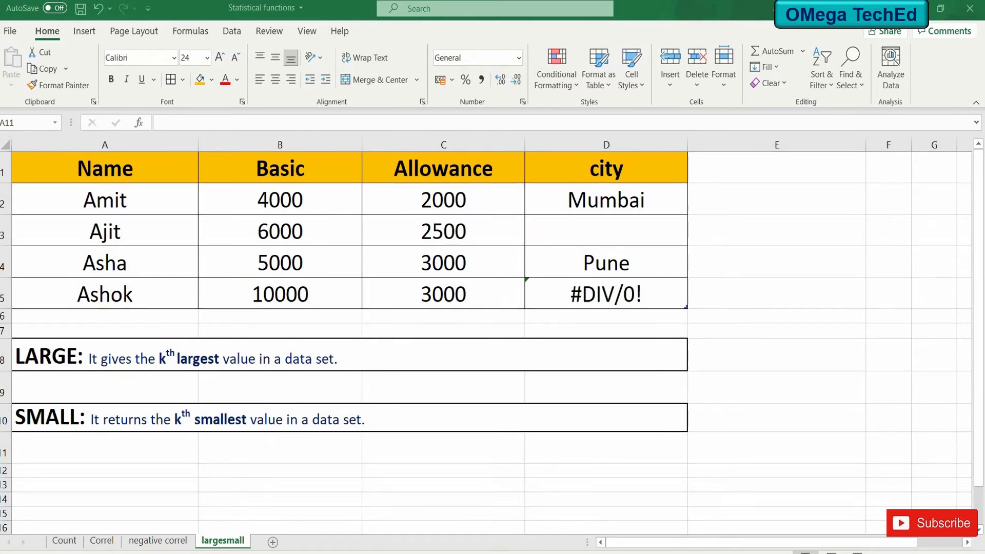
Step: Enter =LARGE(Table13[Basic],2) in A9 for the second-largest Basic value
left_click(79, 382)
type("=la")
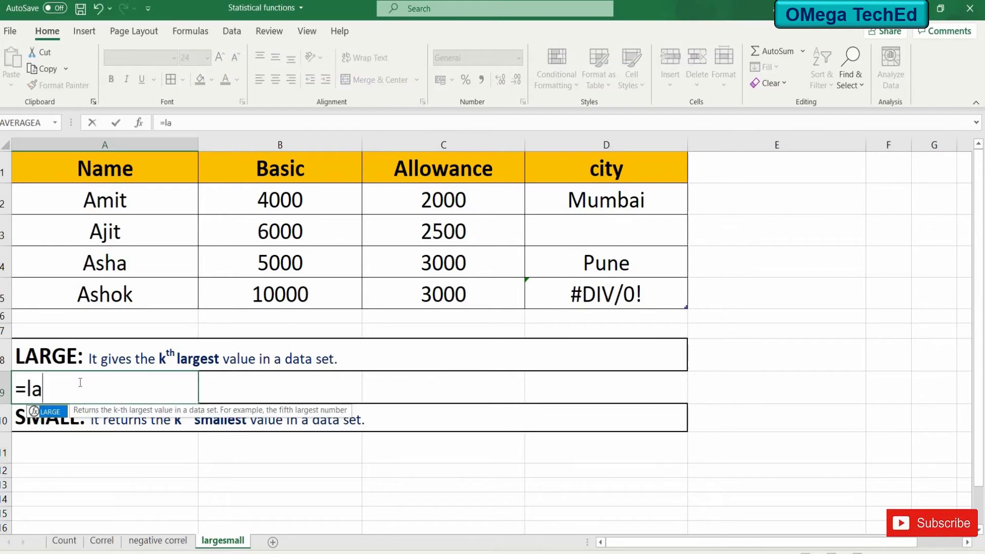
type("rge")
type("(")
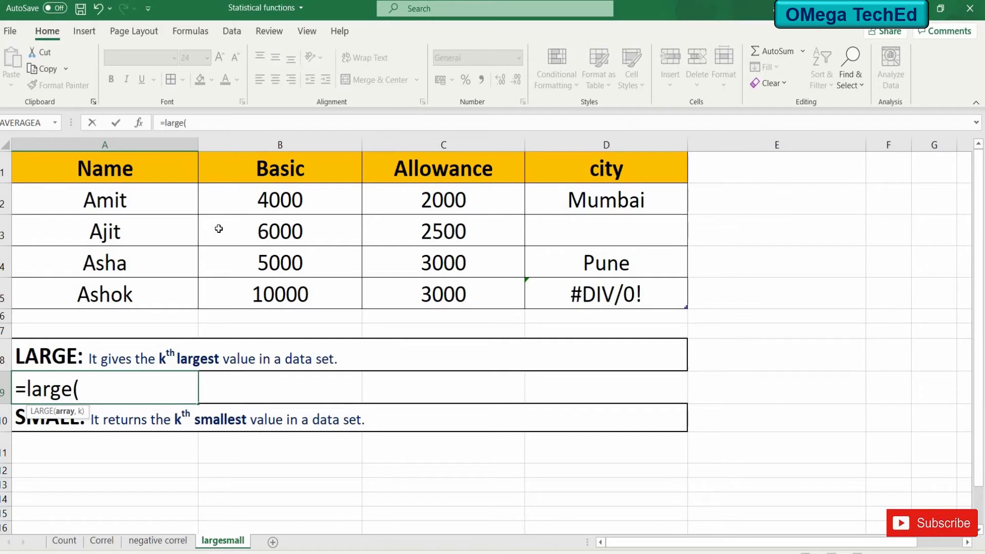
left_click_drag(256, 200, 254, 280)
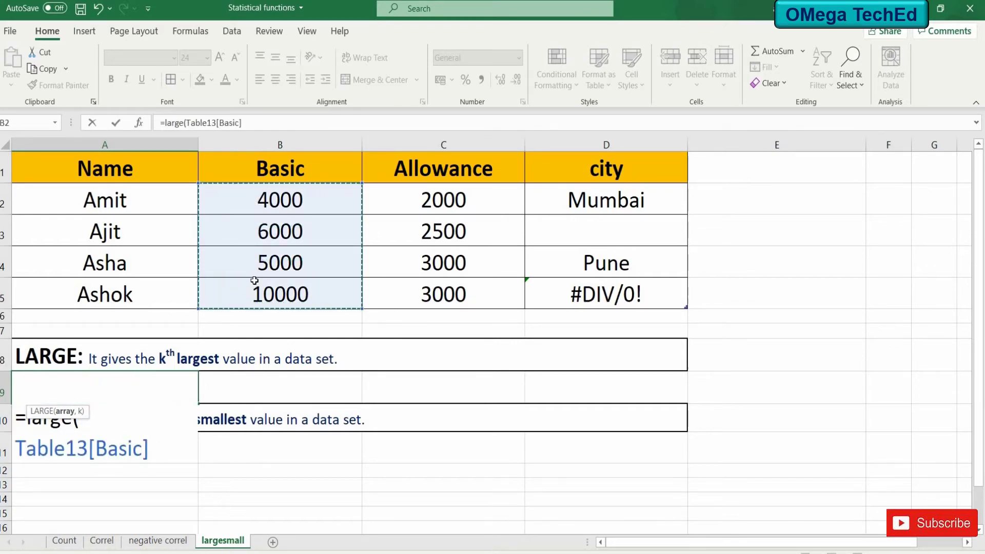
type(",")
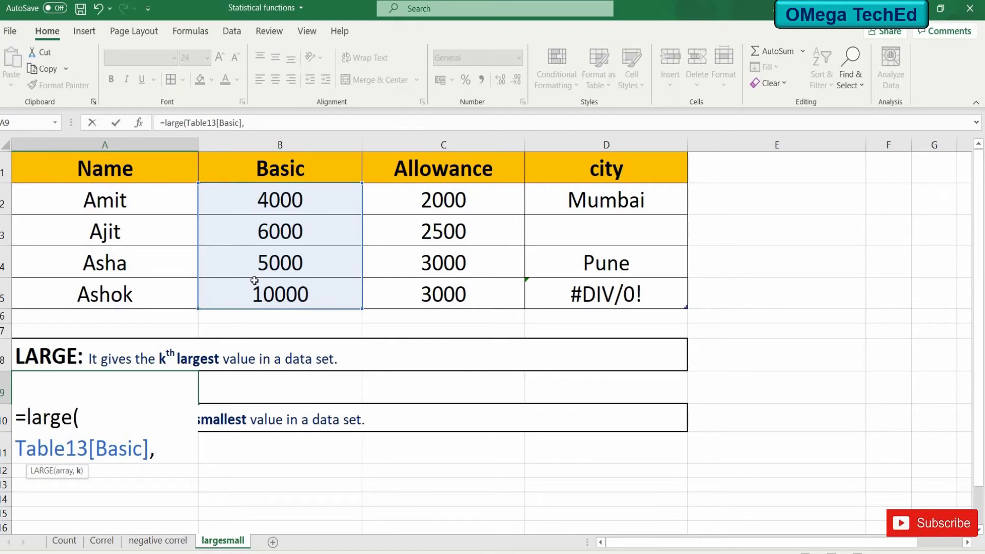
type("2)")
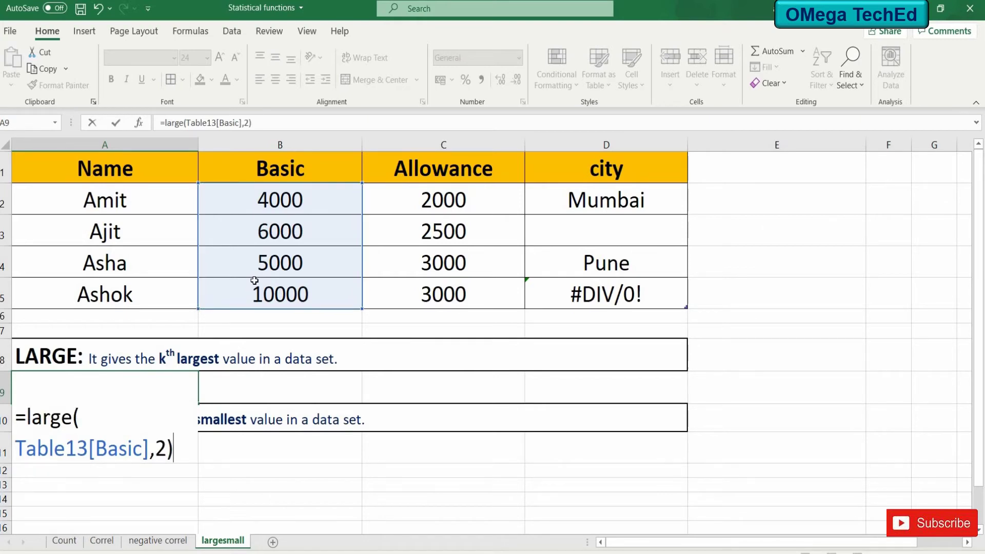
key("Return")
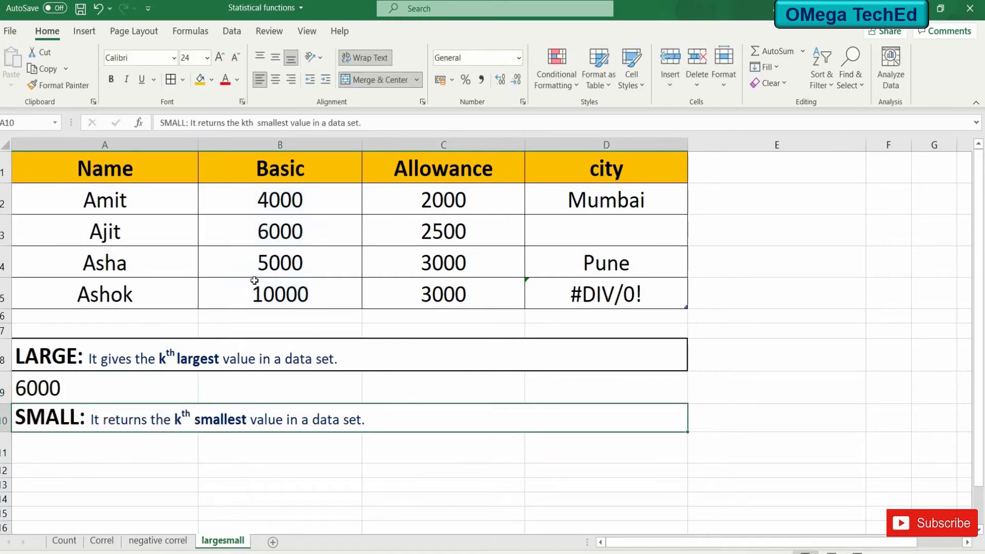
Step: Rewrite A9 as LARGE over Basic and Allowance with k=1, returning 10000
left_click(133, 387)
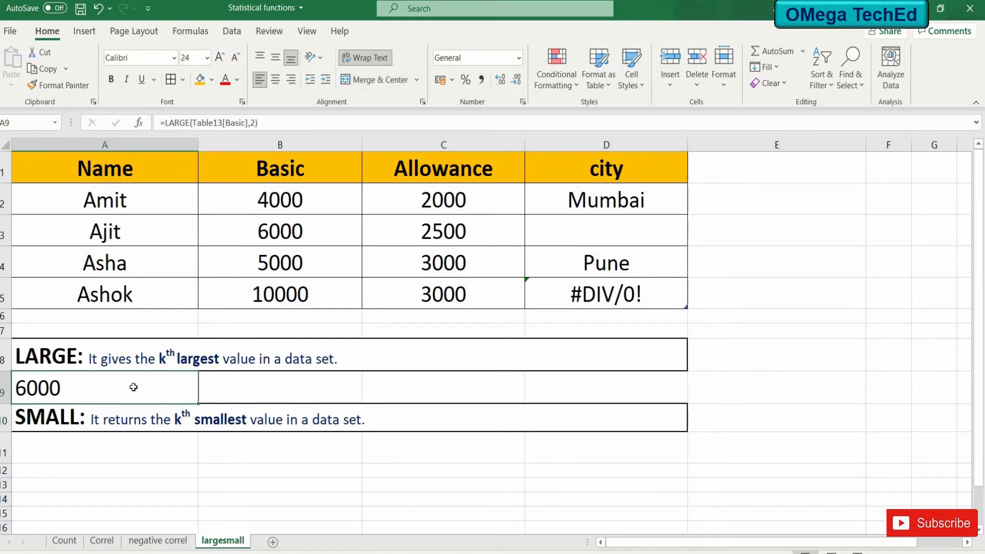
type("=")
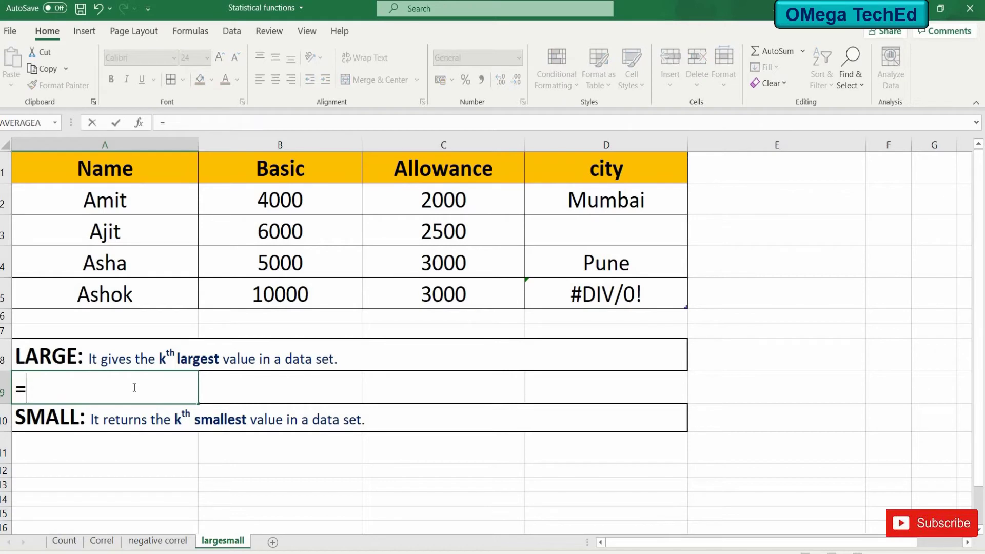
type("large")
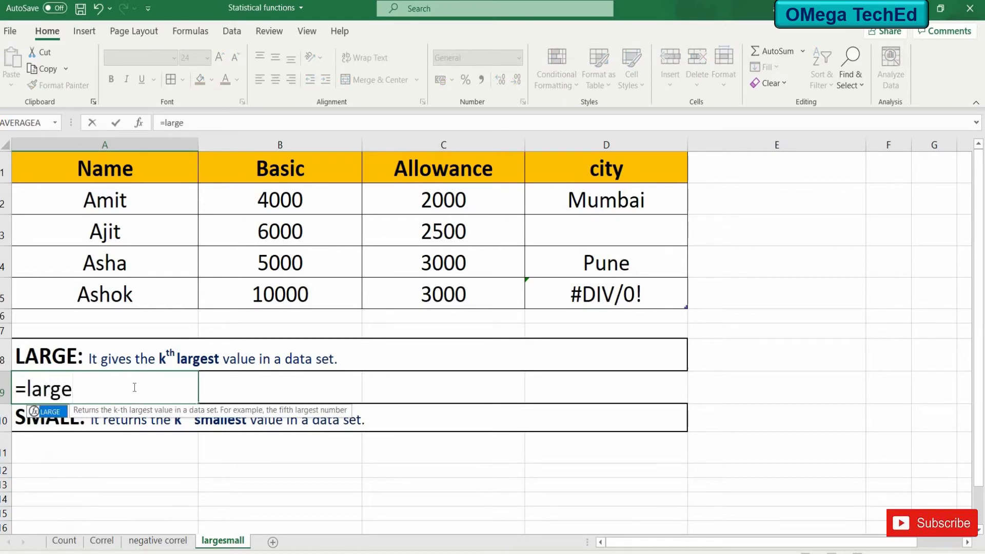
type("(")
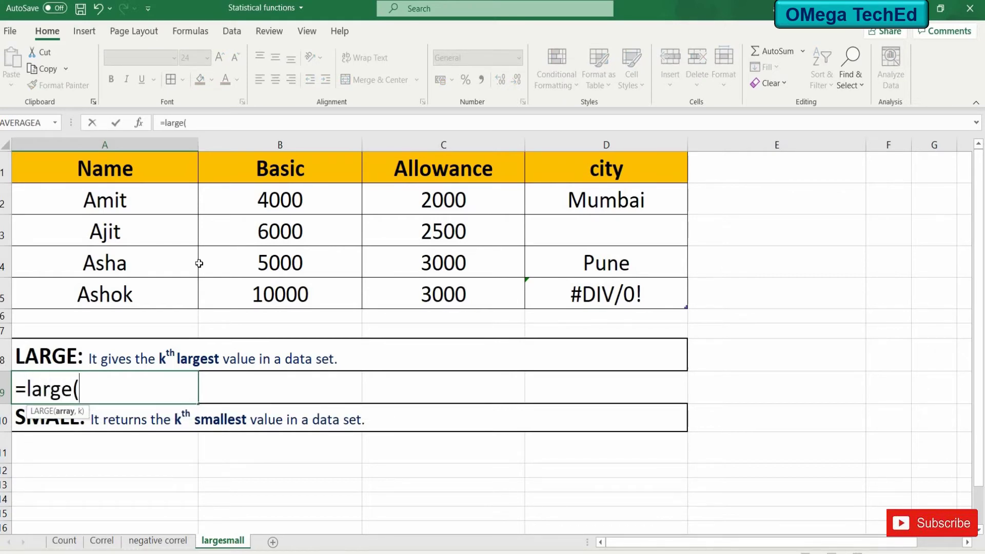
left_click_drag(260, 201, 406, 292)
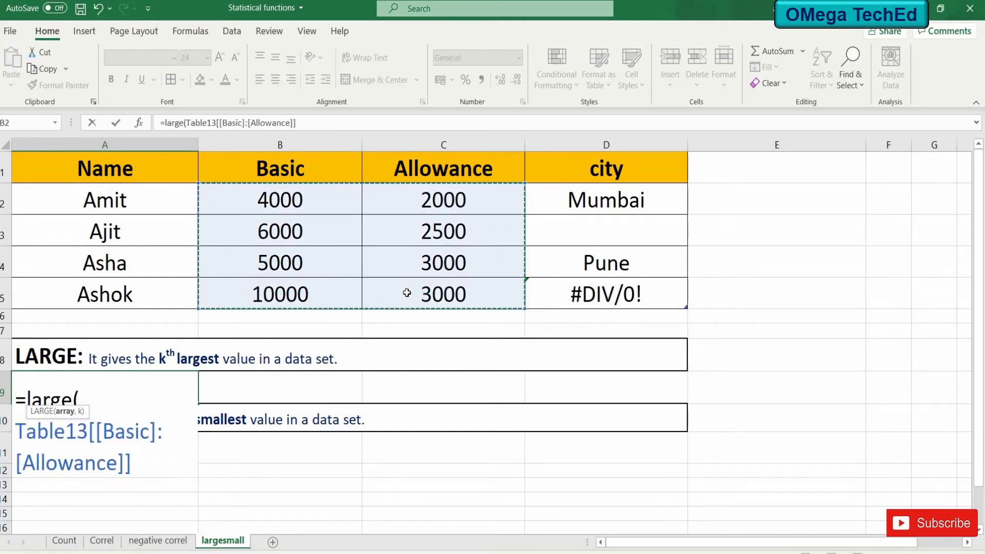
type(",")
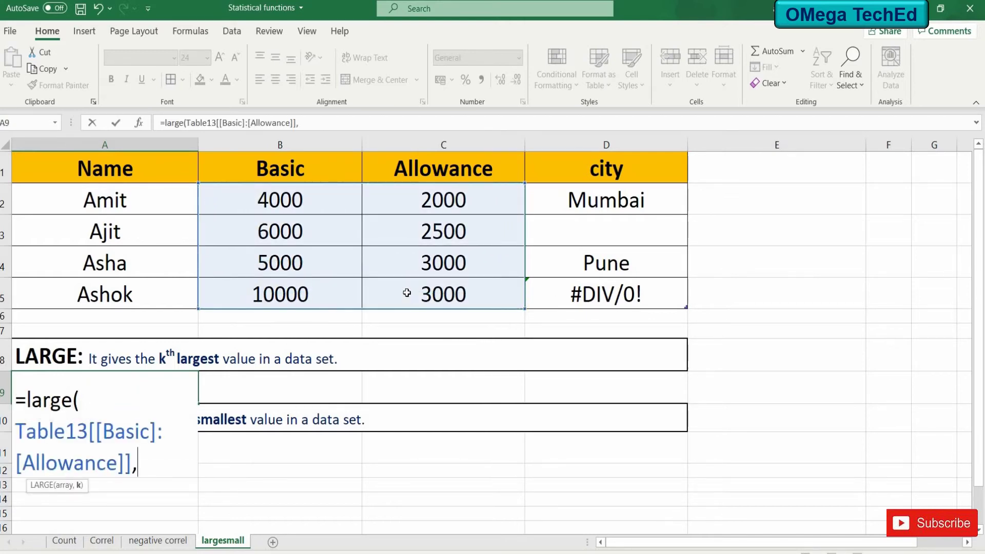
type("1)")
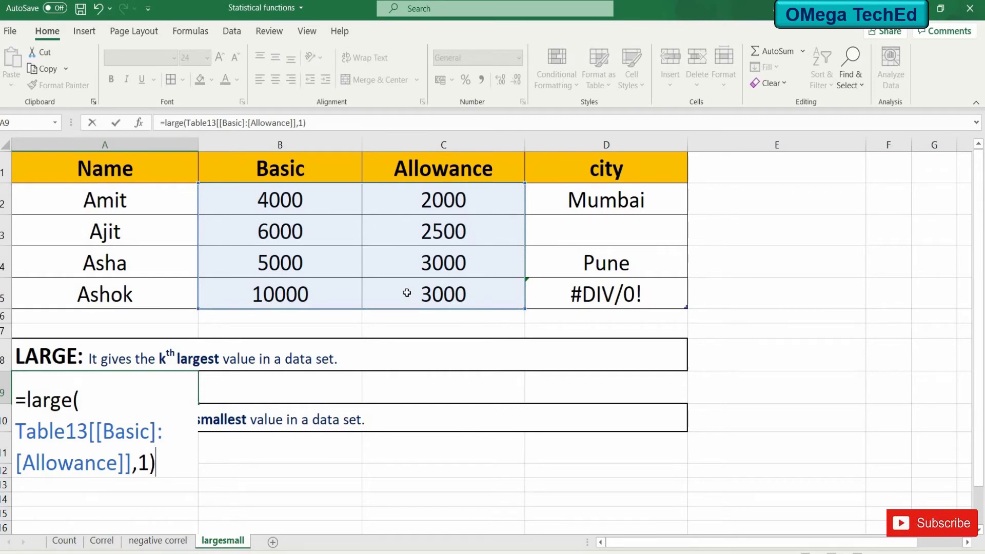
key("Return")
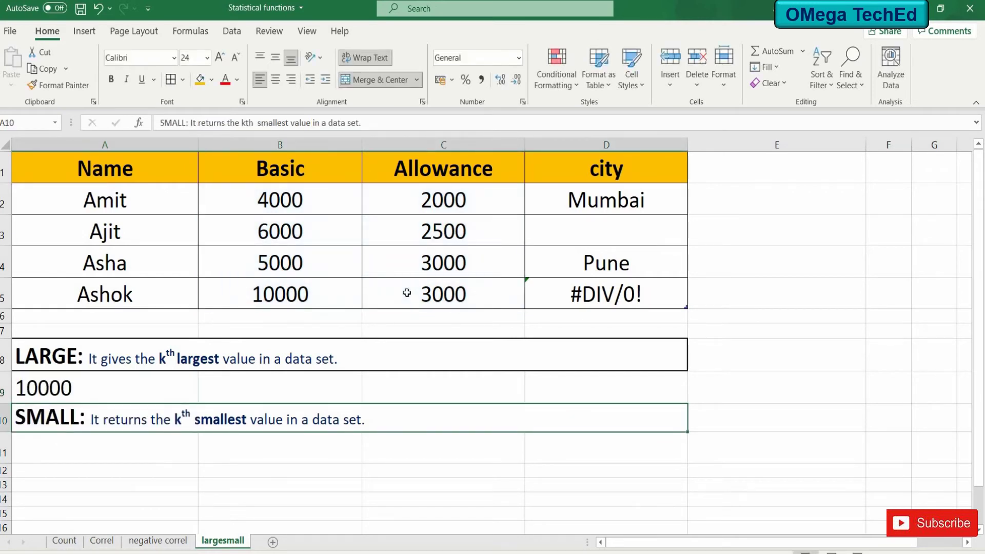
Step: Enter =SMALL(Table13[Allowance],1) in A11, returning 2000
left_click(161, 444)
type("=")
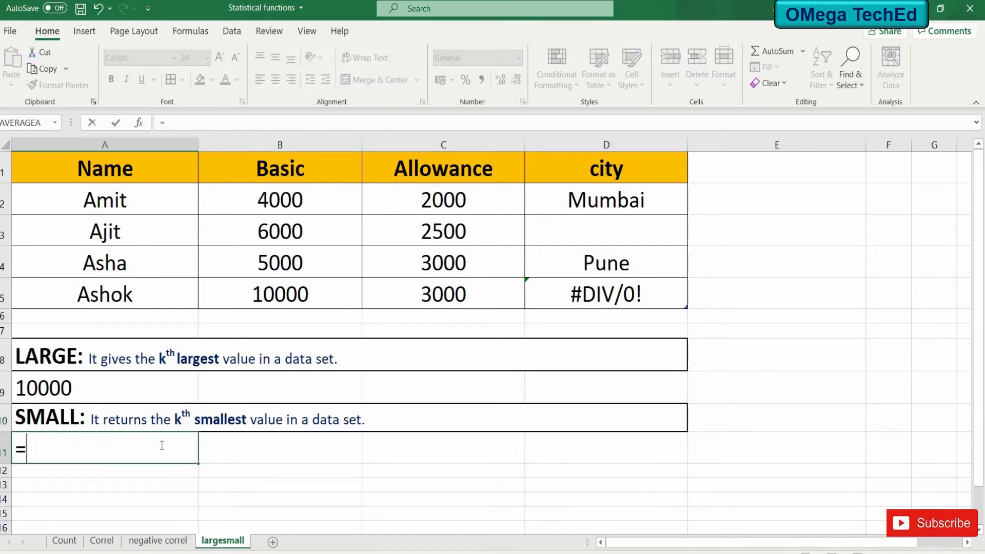
type("small")
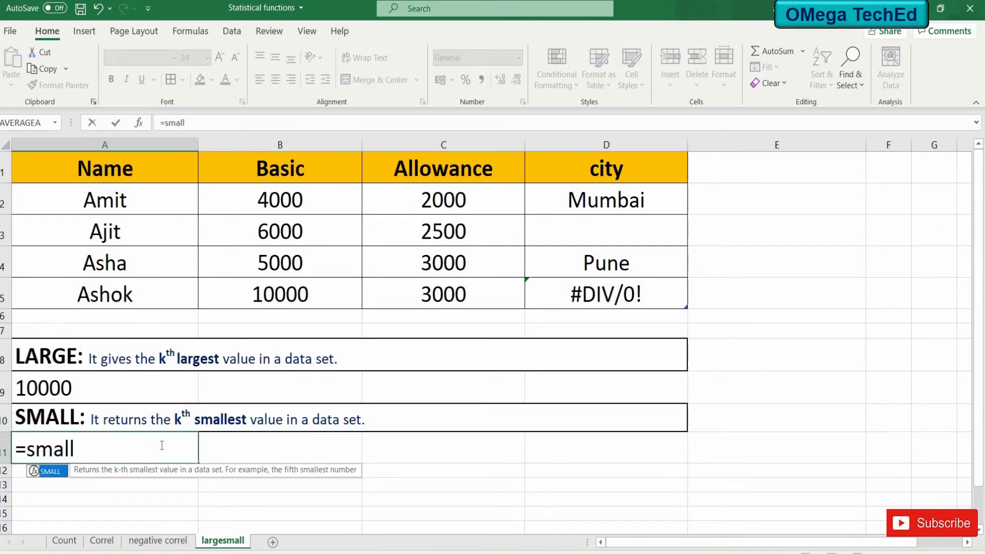
type("(")
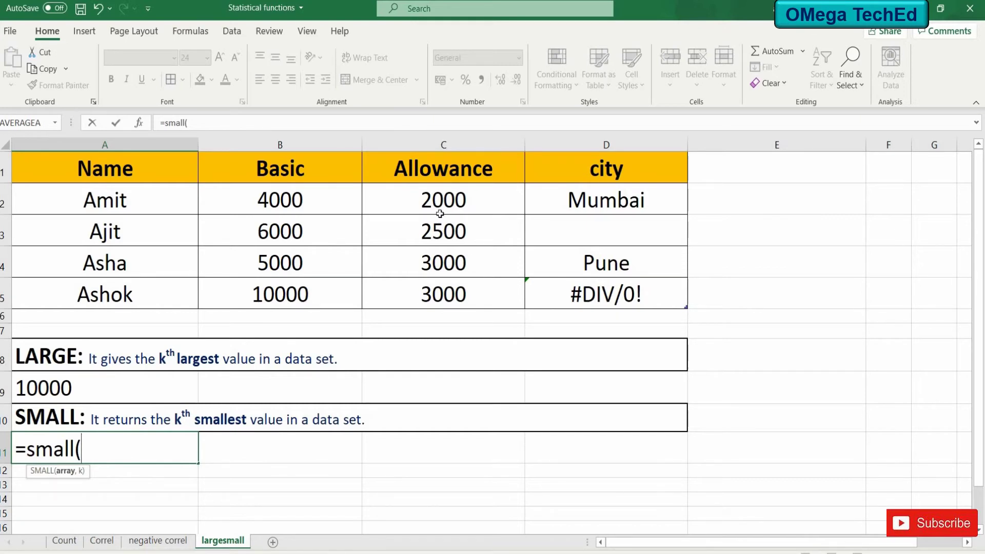
left_click_drag(440, 213, 441, 283)
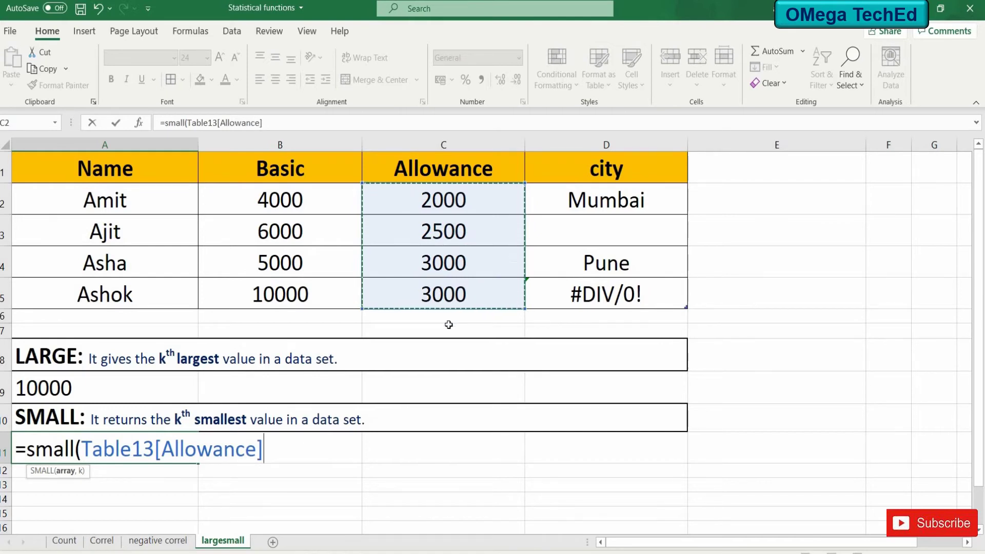
type(",1")
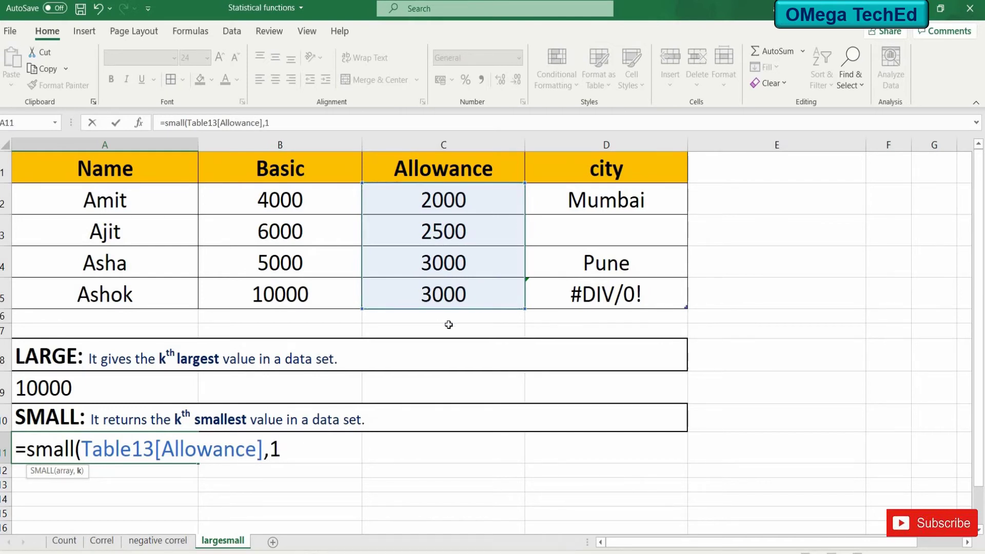
type(")")
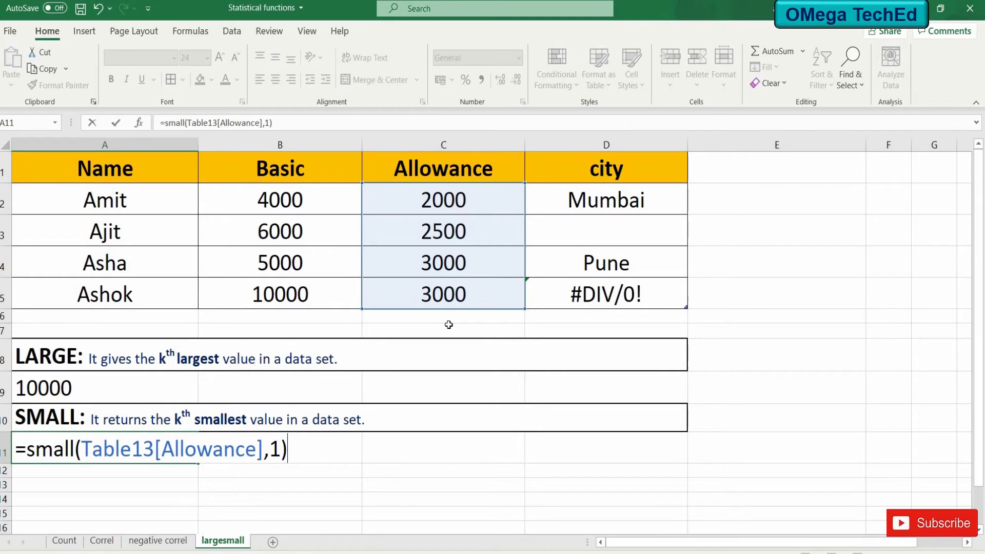
key("Return")
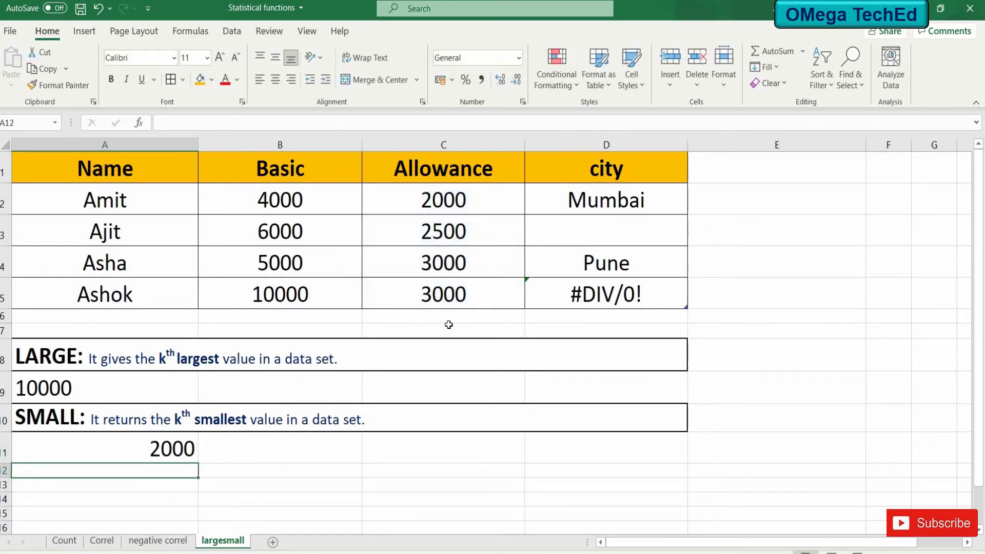
Step: Retype A11 as SMALL over the Basic and Allowance columns with k=3
left_click(172, 440)
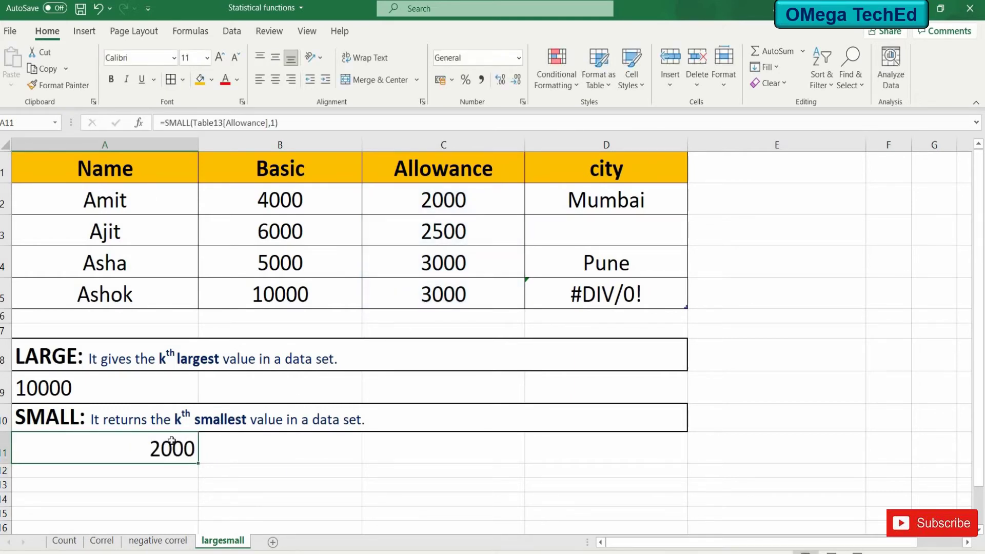
type("=")
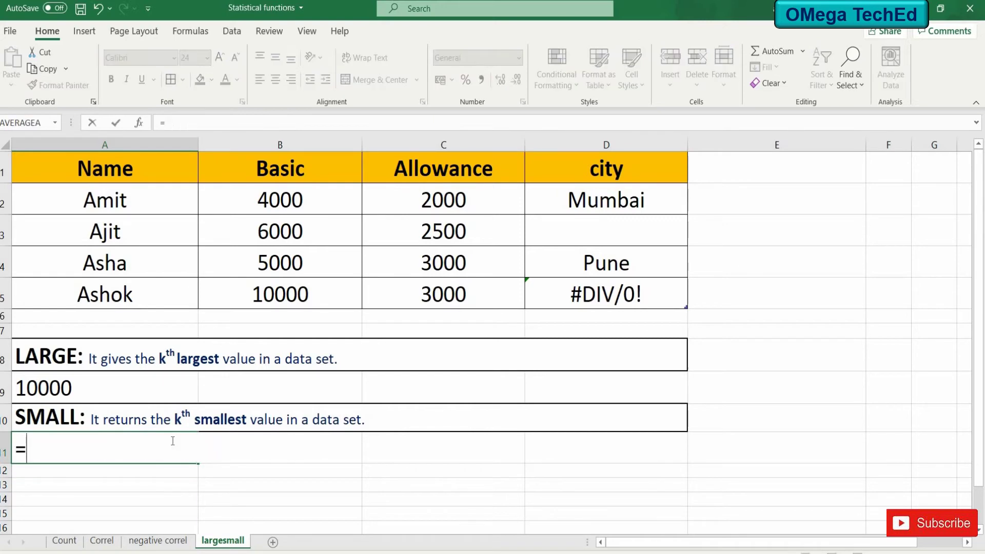
type("small")
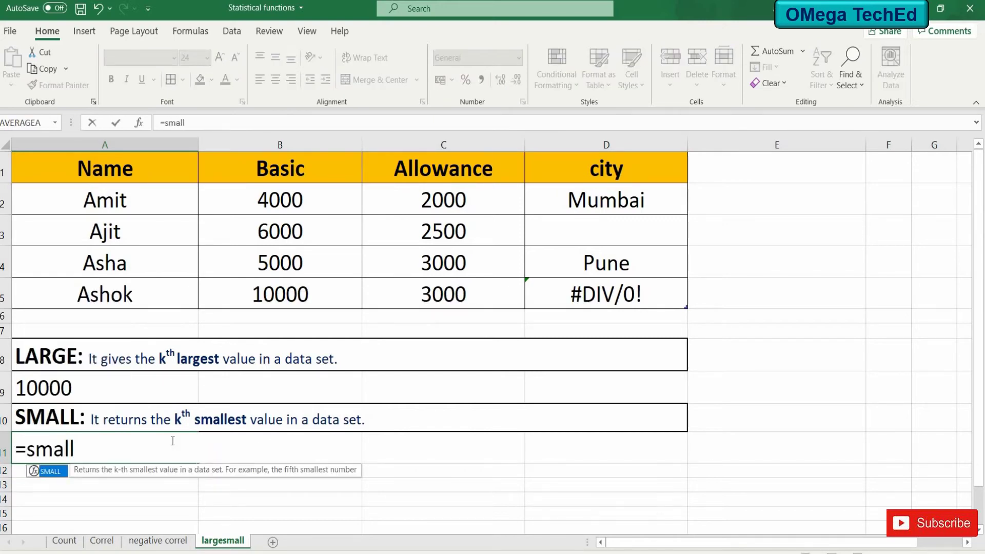
type("(")
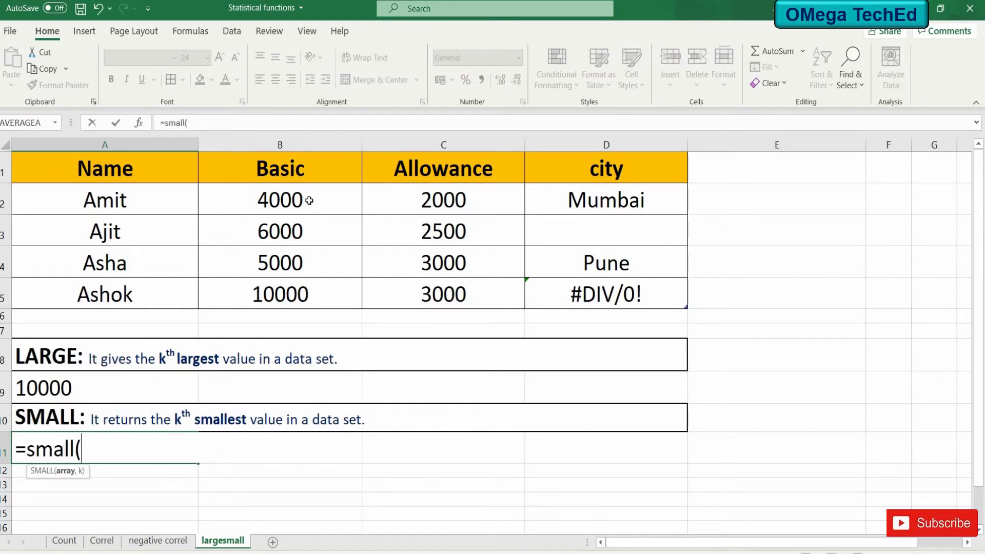
mouse_move(310, 201)
left_mouse_down()
mouse_move(385, 257)
mouse_move(393, 289)
left_mouse_up()
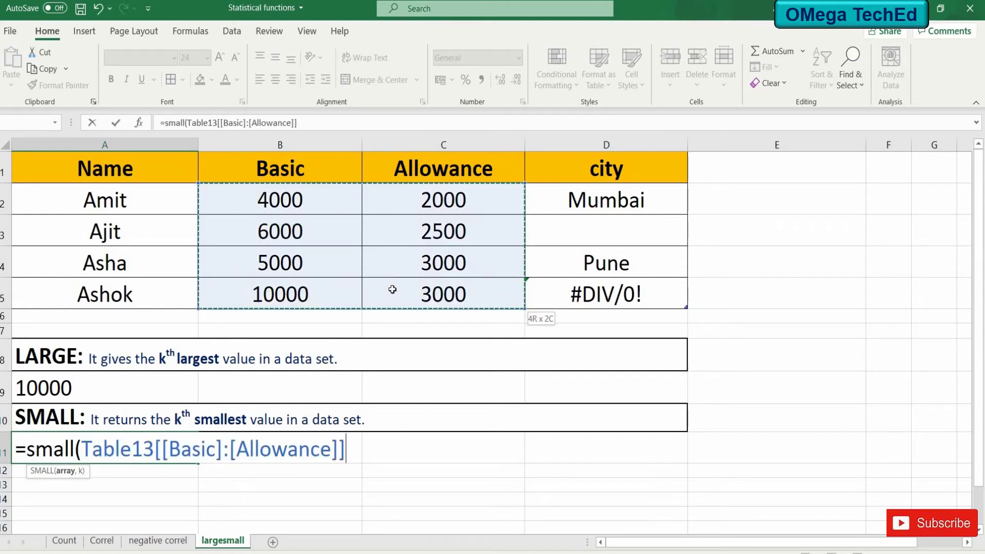
type(",")
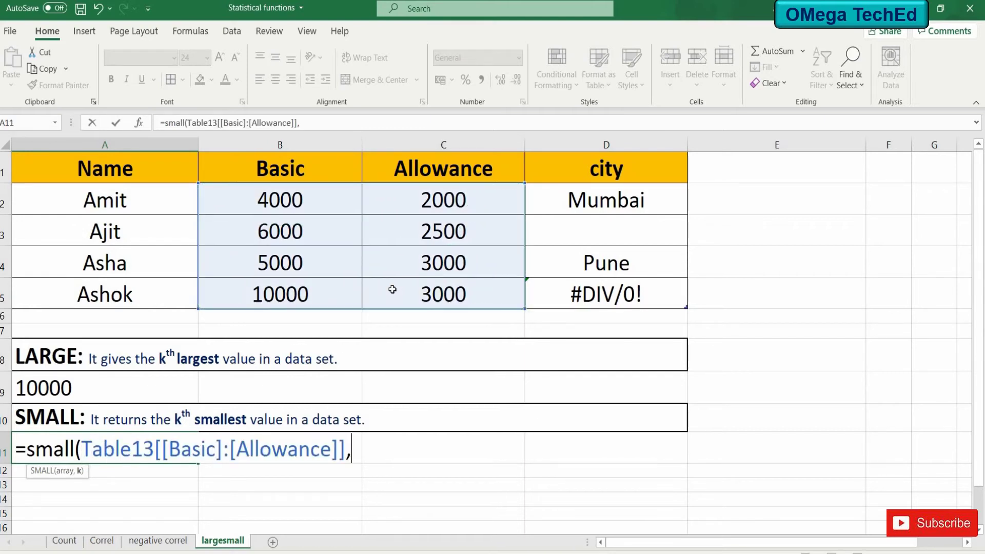
type("3")
type(")")
Step: Commit the revised SMALL formula in A11 so it shows 3000
key("Return")
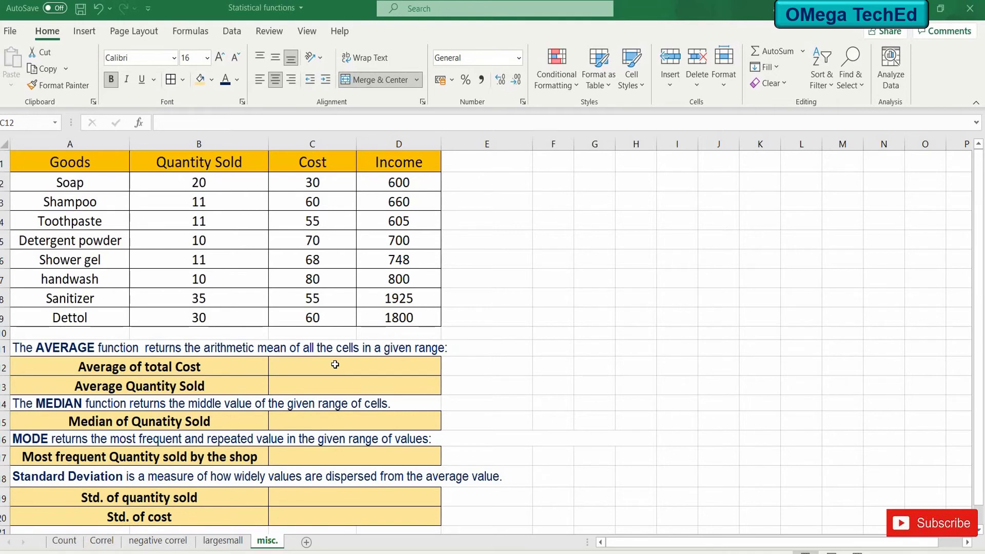
Step: Enter =AVERAGE(C2:C9) in C12 for the average cost, giving 59.75
double_click(334, 365)
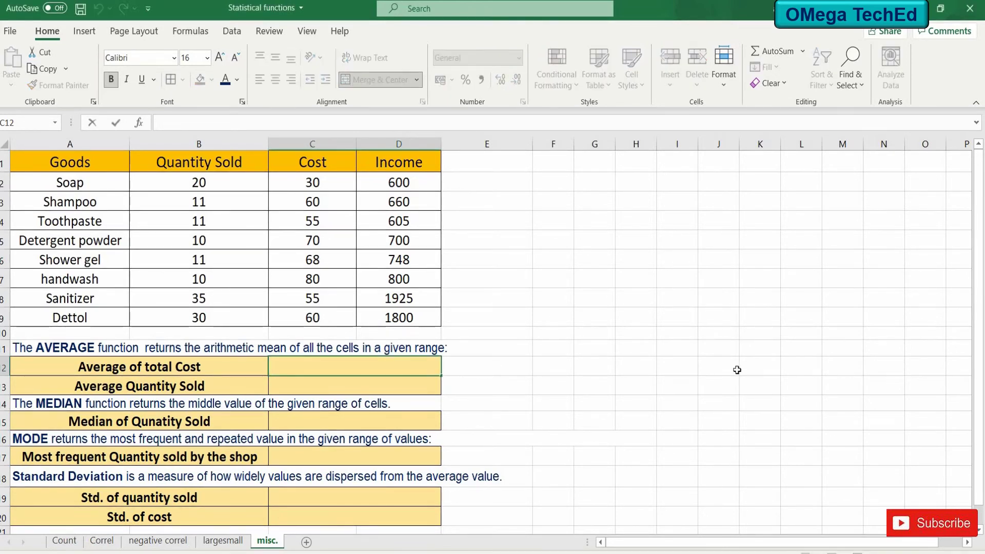
type("=ave")
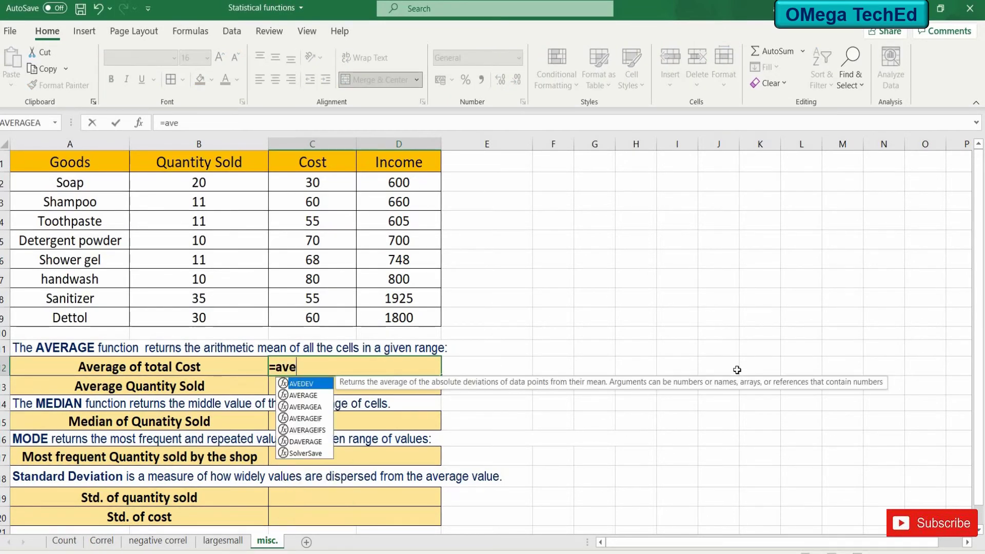
type("rage")
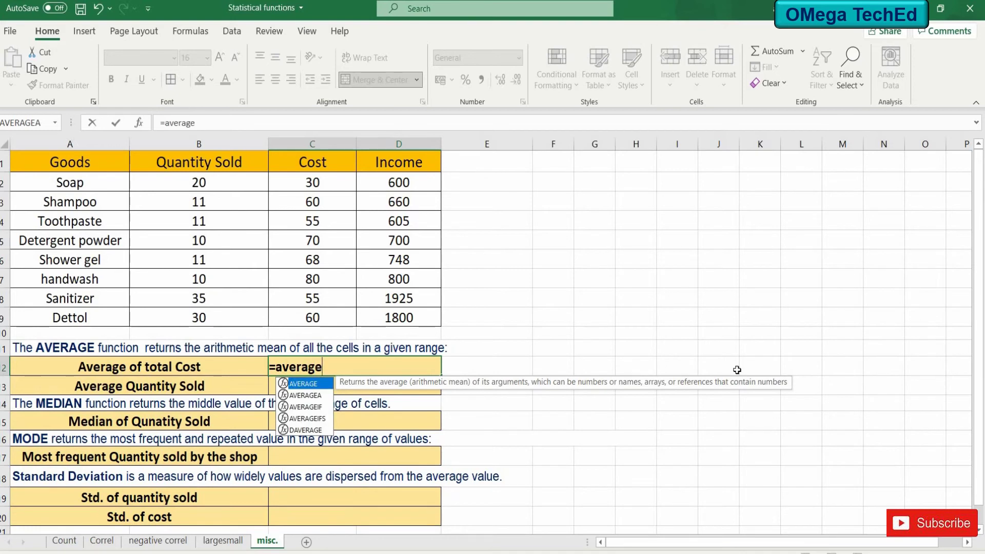
type("(")
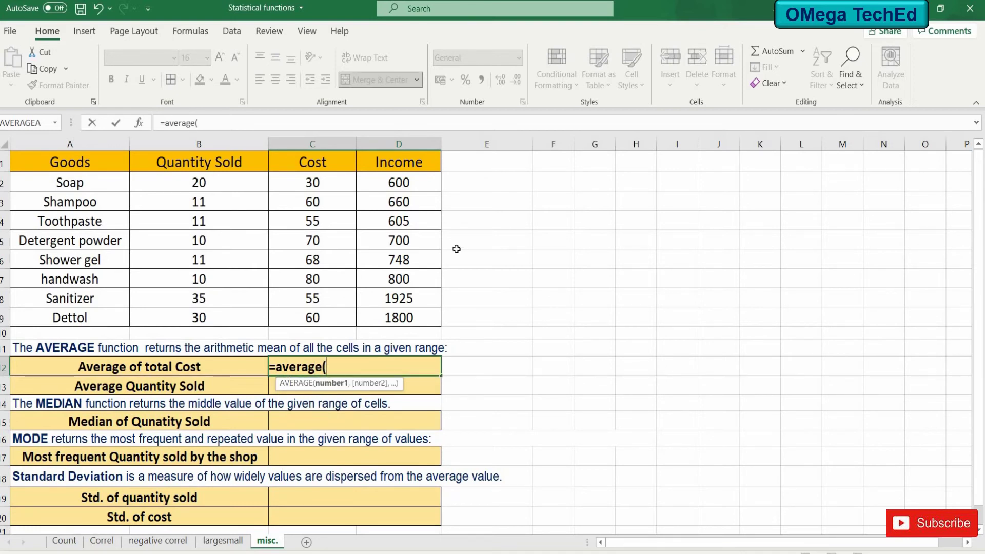
left_click_drag(330, 186, 342, 319)
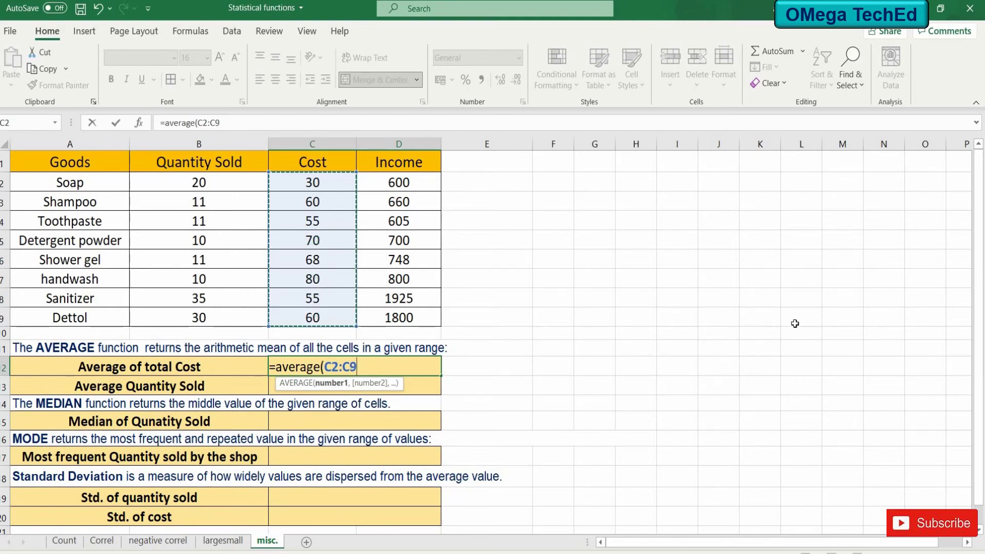
type(")")
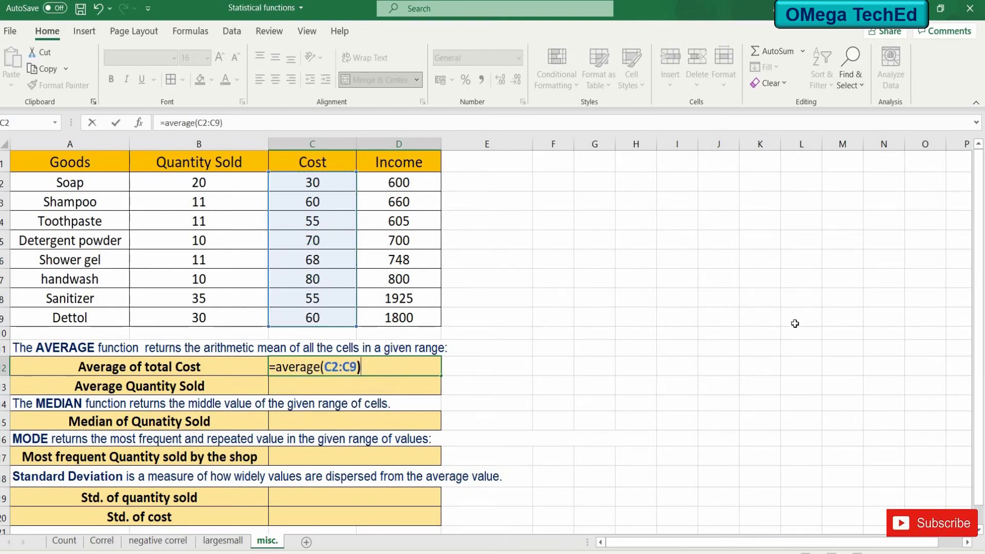
key("Return")
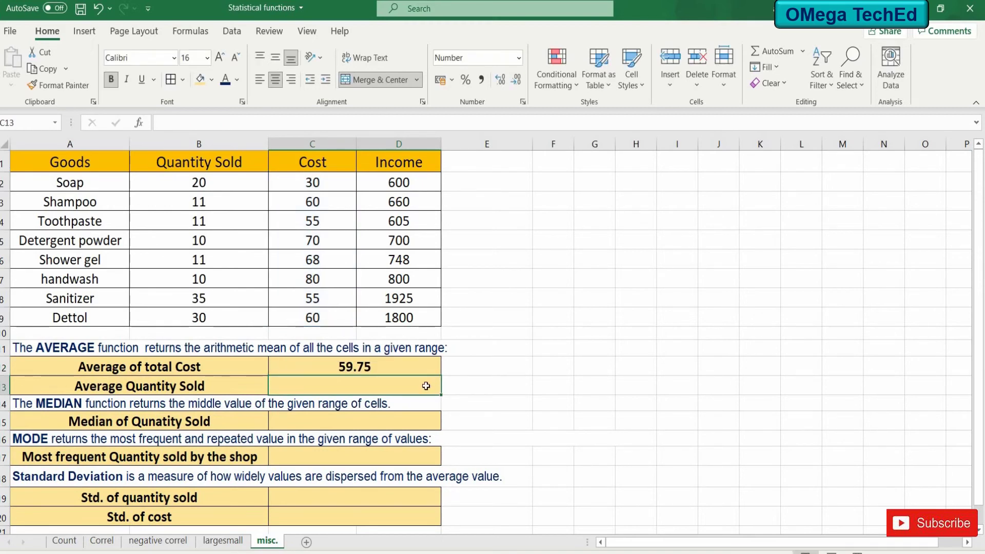
Step: Enter =AVERAGE(B2:B9) in C13 for the average quantity sold, giving 17
type("=a")
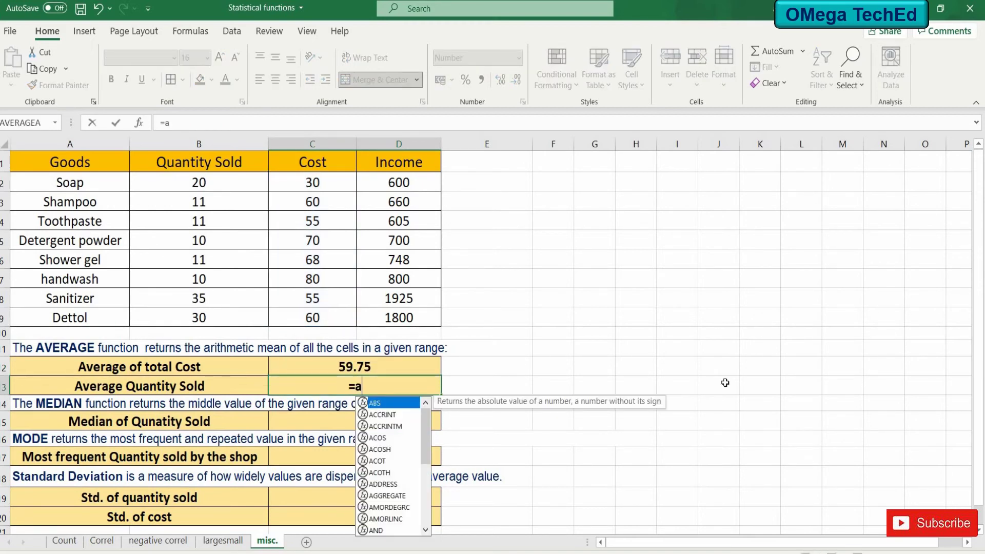
type("verage")
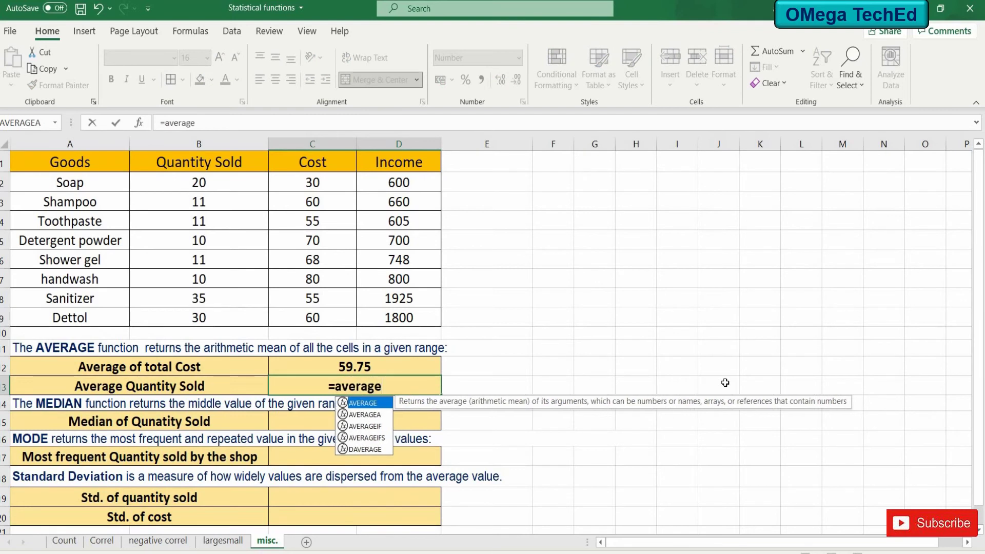
type("(")
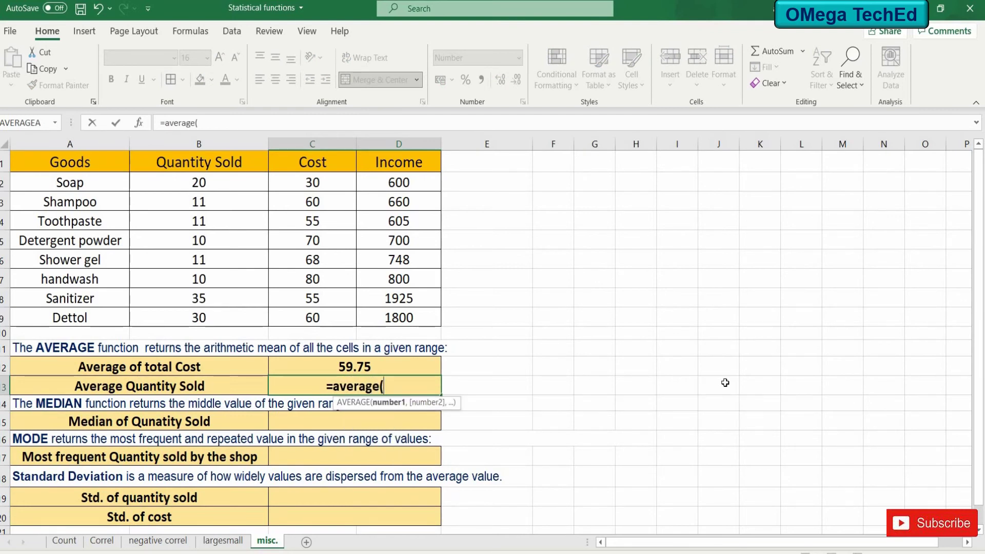
left_click(258, 180)
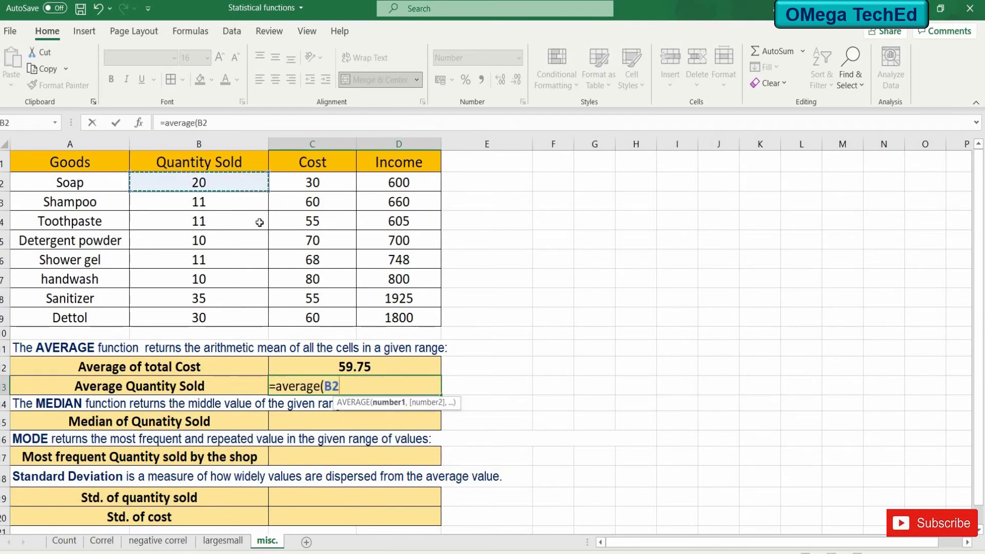
left_click_drag(260, 222, 254, 315)
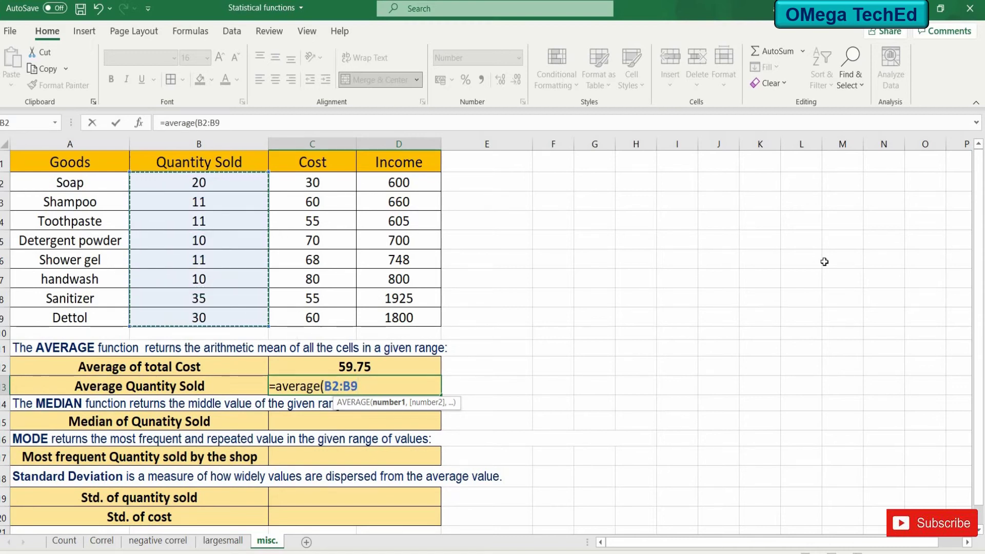
type(")")
key("Return")
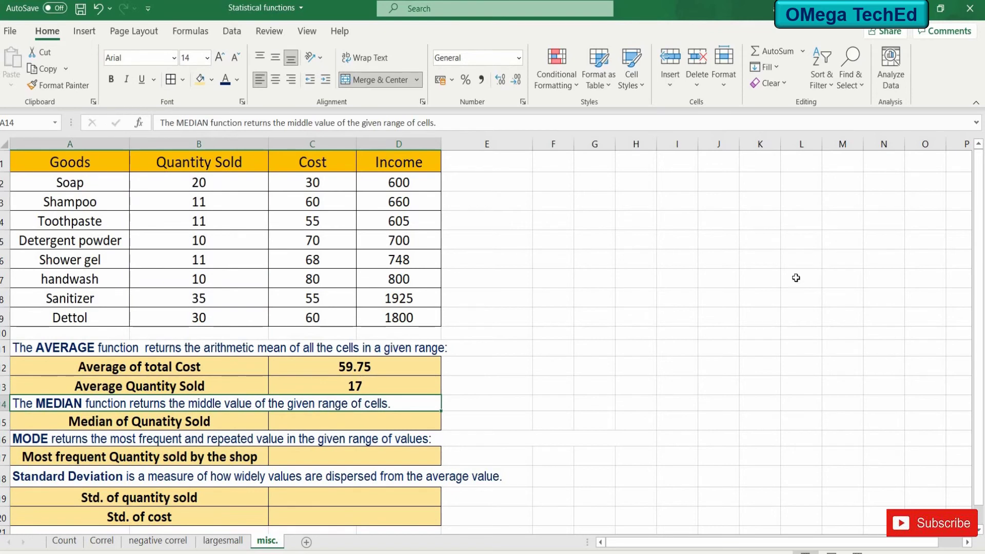
Step: Enter =MEDIAN(B2:B9) in C15 for the Quantity Sold median, giving 11
left_click(419, 426)
type("=")
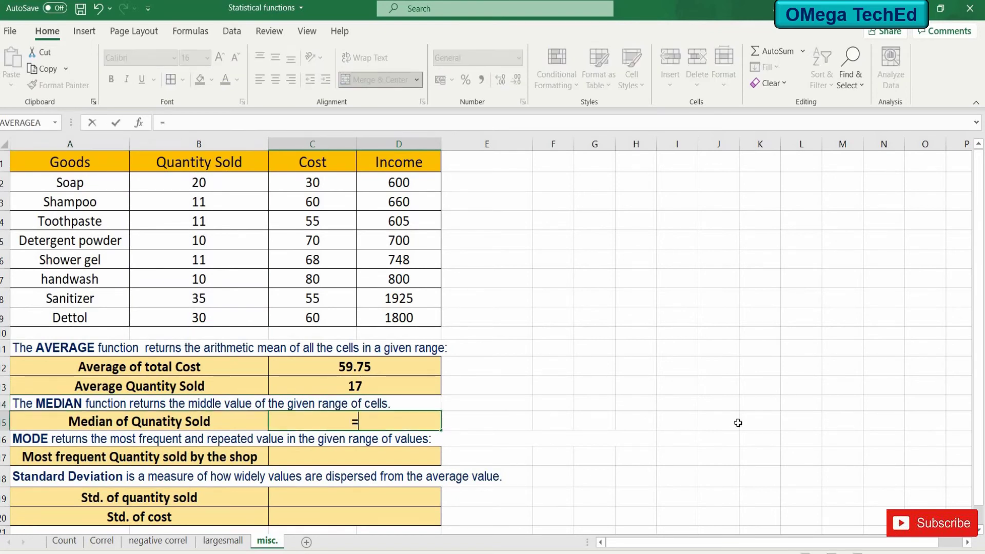
type("med")
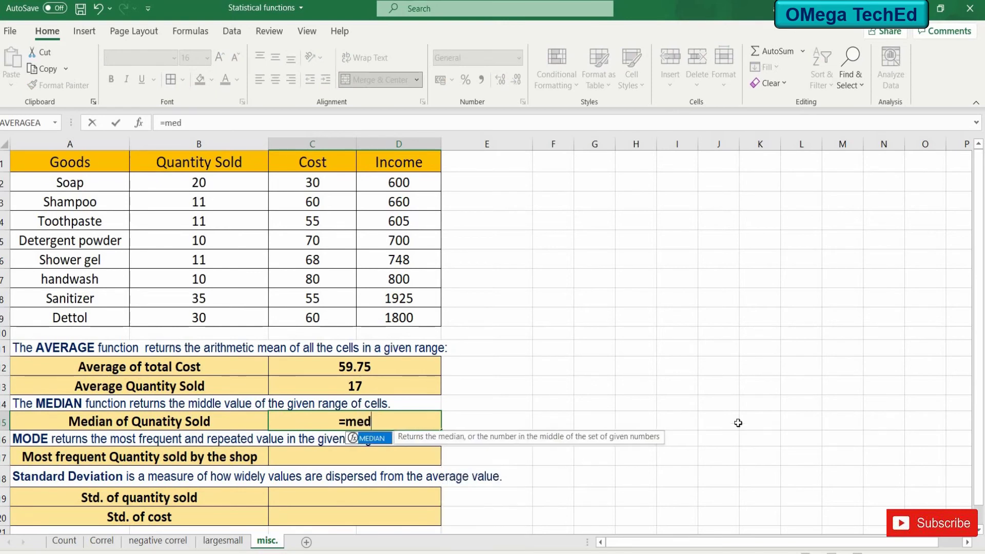
type("ian")
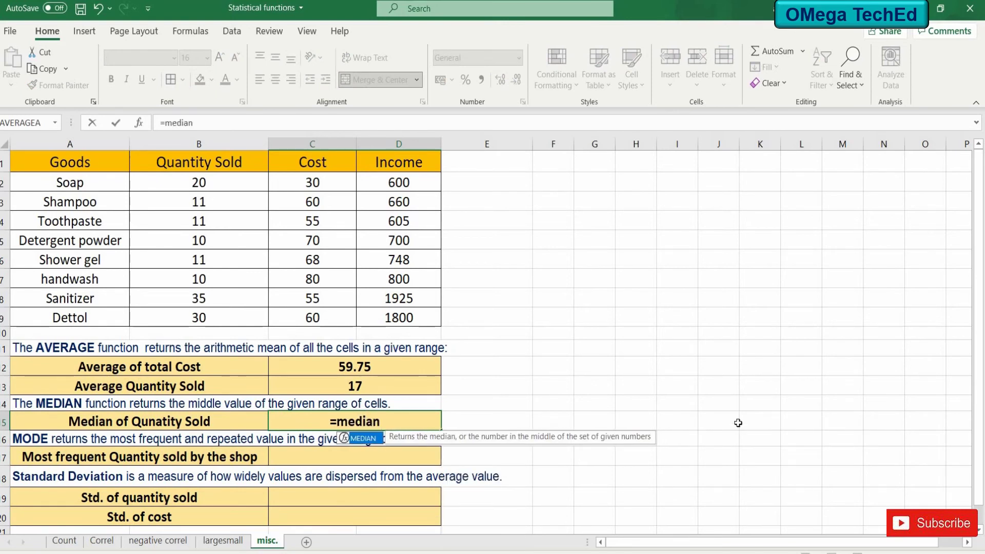
type("(")
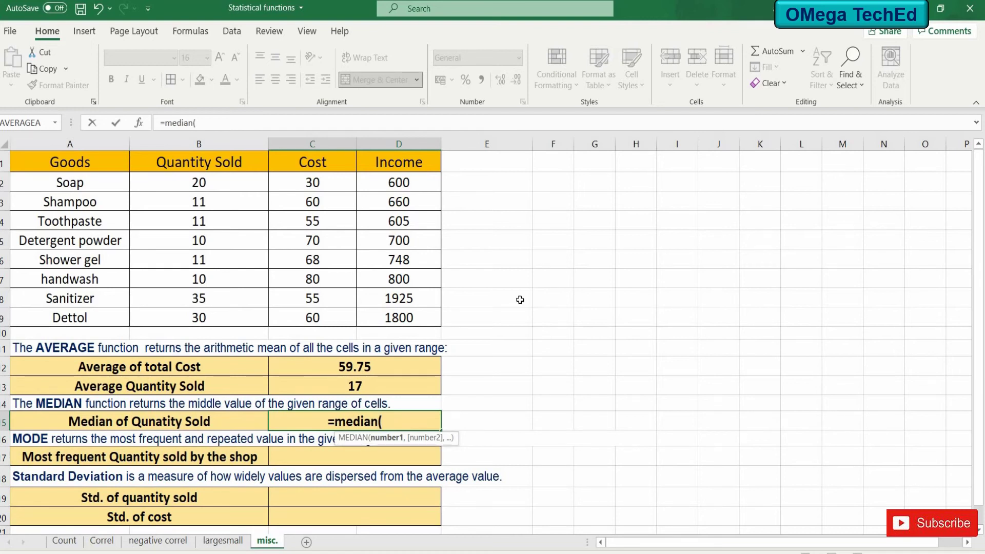
left_click(253, 188)
left_click_drag(257, 247, 257, 314)
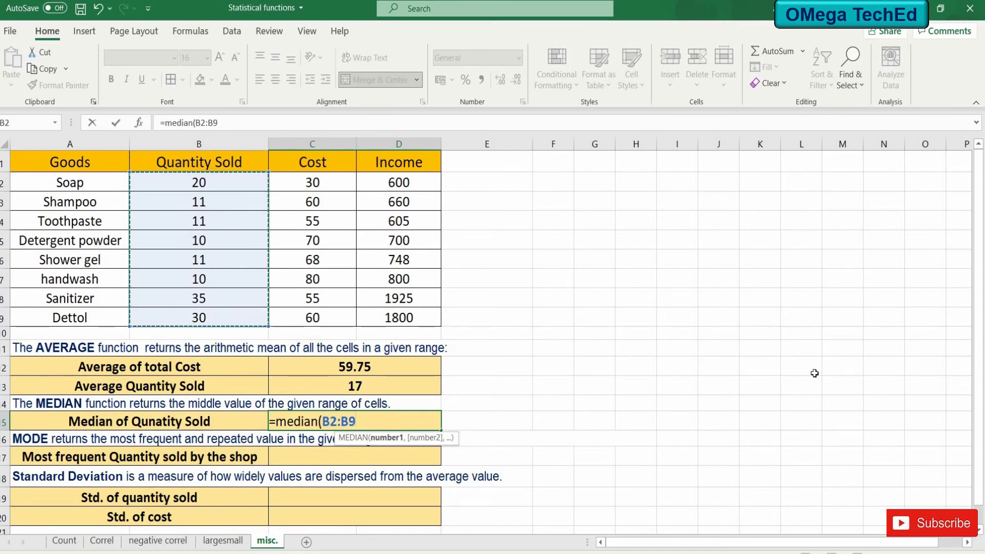
type(")")
key("Return")
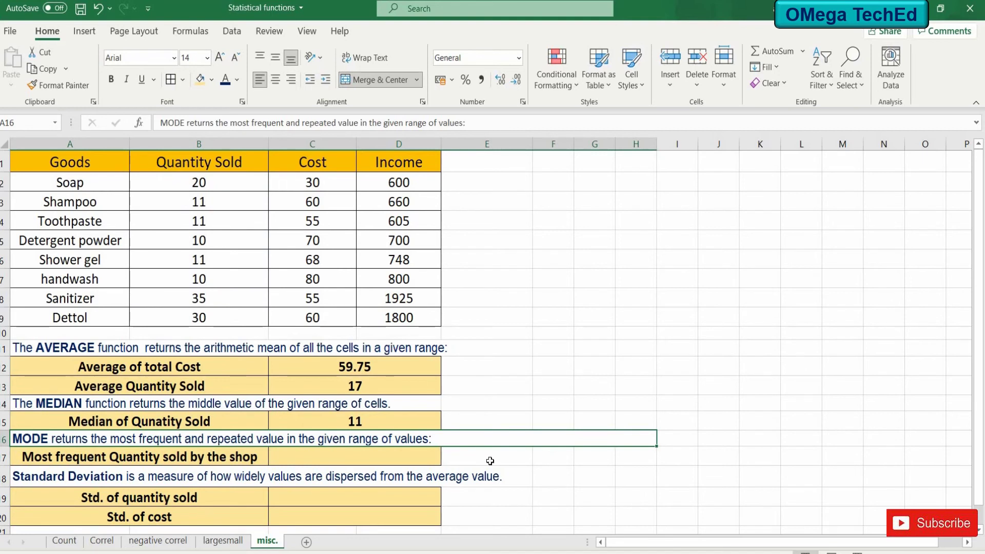
Step: Enter =MODE.SNGL(B2:B9) in C17 to show the most frequent quantity sold, 11
left_click(436, 458)
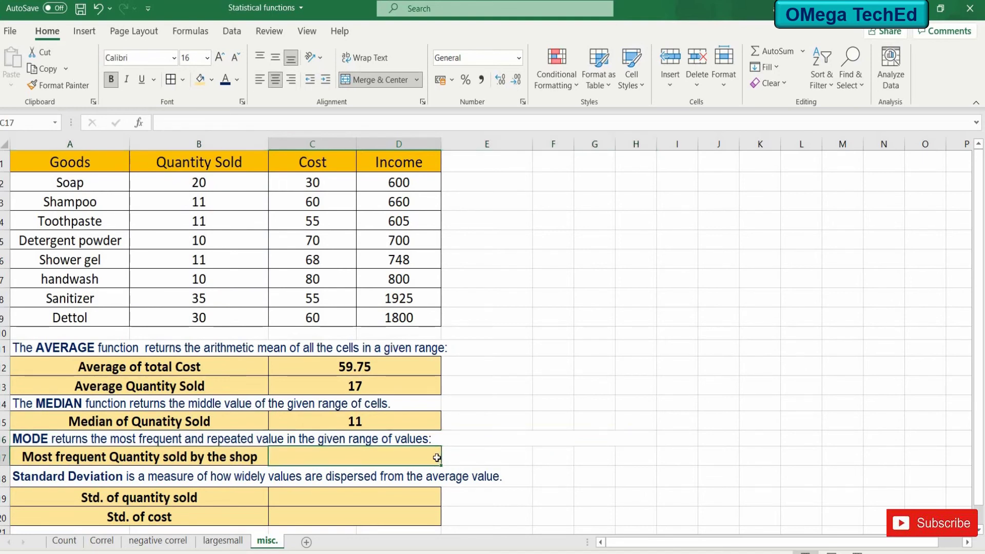
type("=")
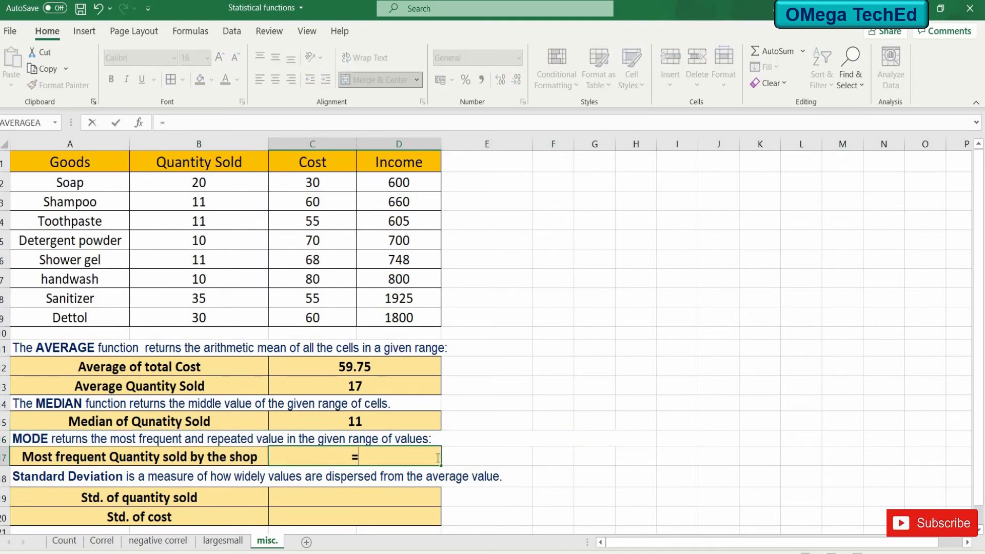
type("mod")
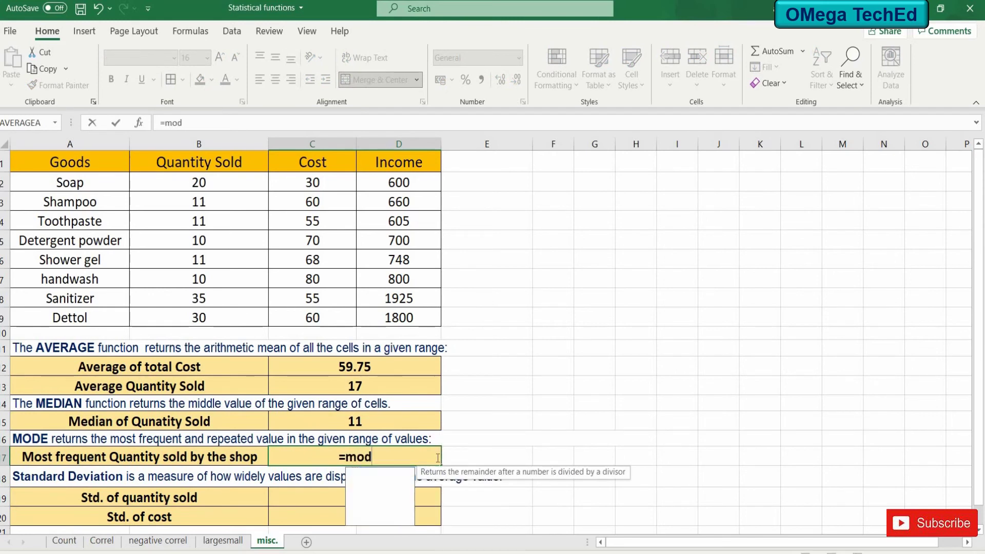
type("e.")
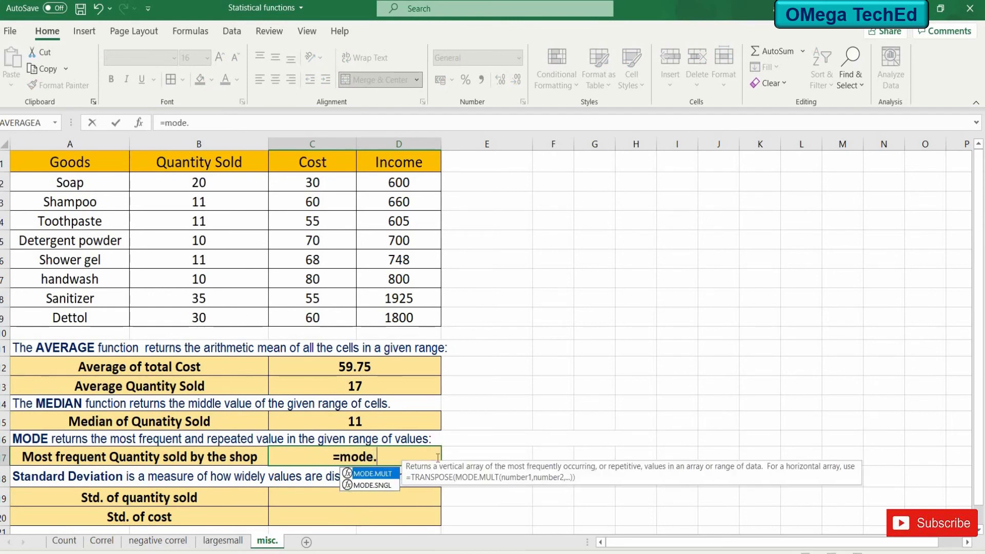
type("sngl")
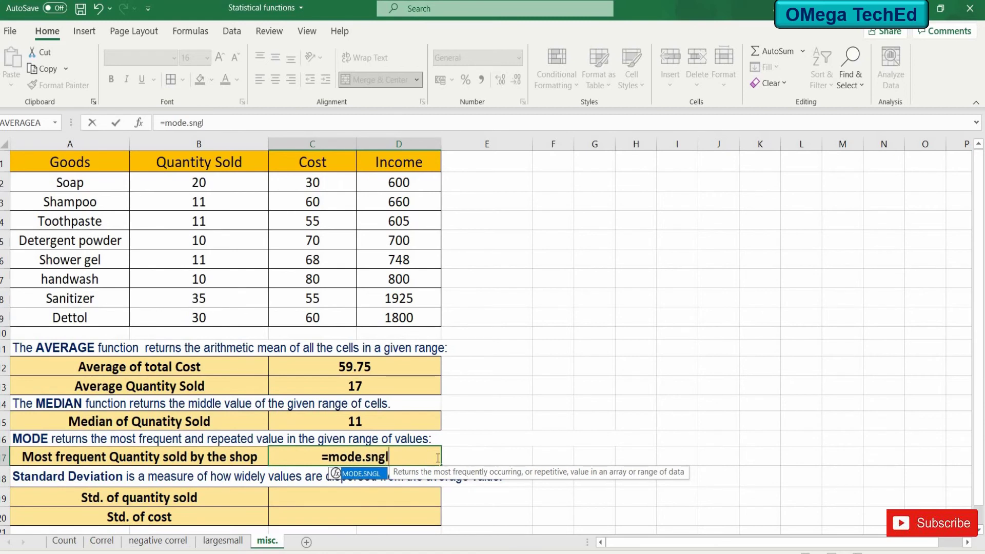
type("(")
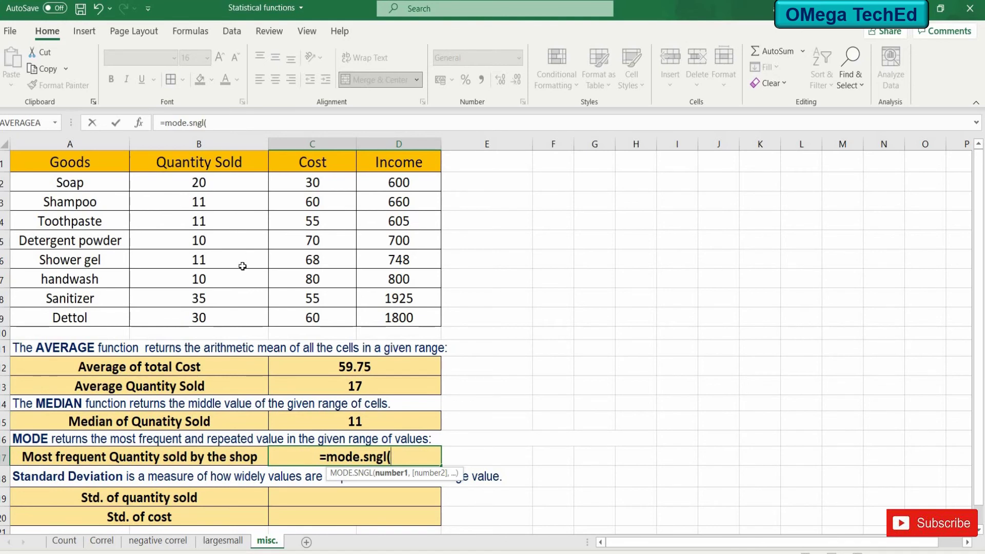
left_click_drag(238, 185, 242, 316)
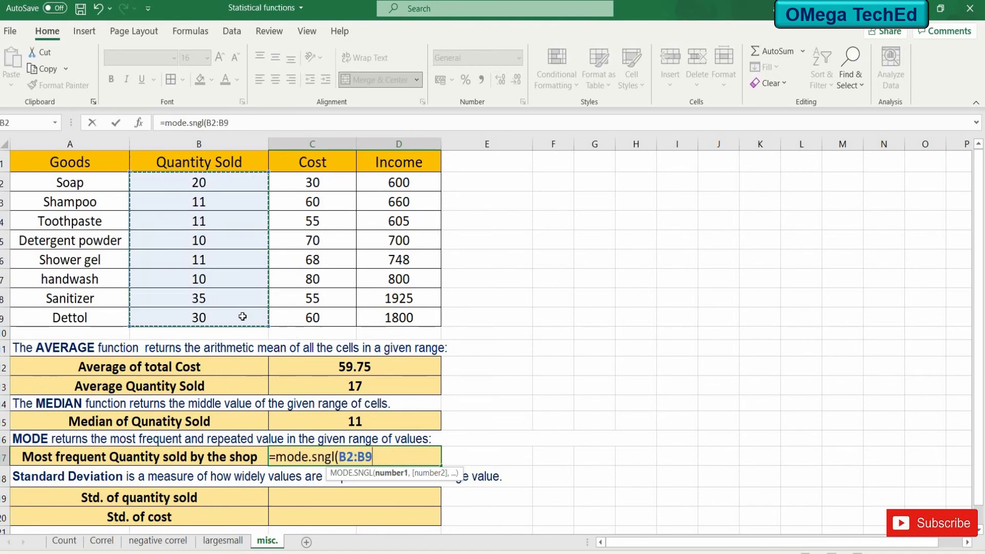
type(")")
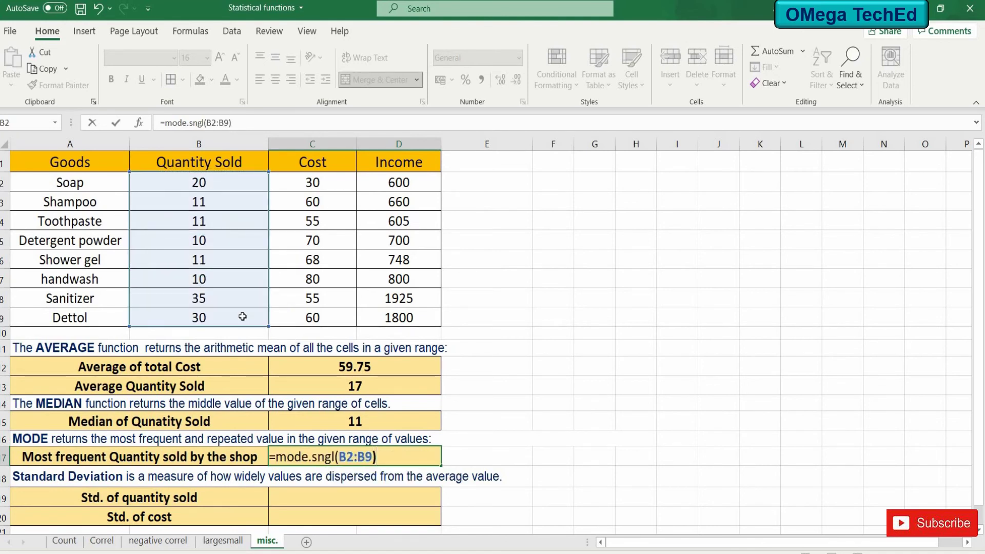
key("Return")
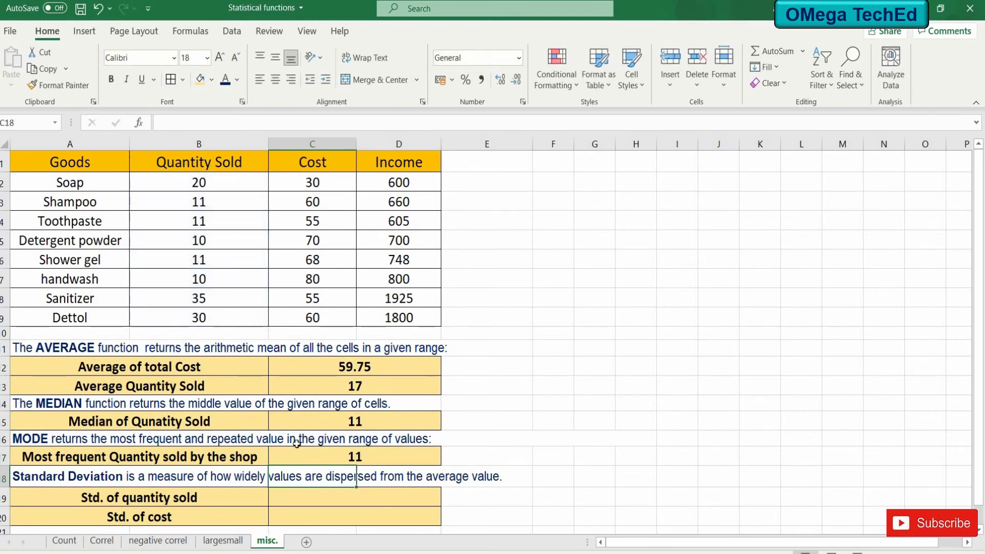
Step: Enter =STDEV.P(B2:B9) in C19, giving a quantity sold standard deviation of 9.404121437
left_click(321, 499)
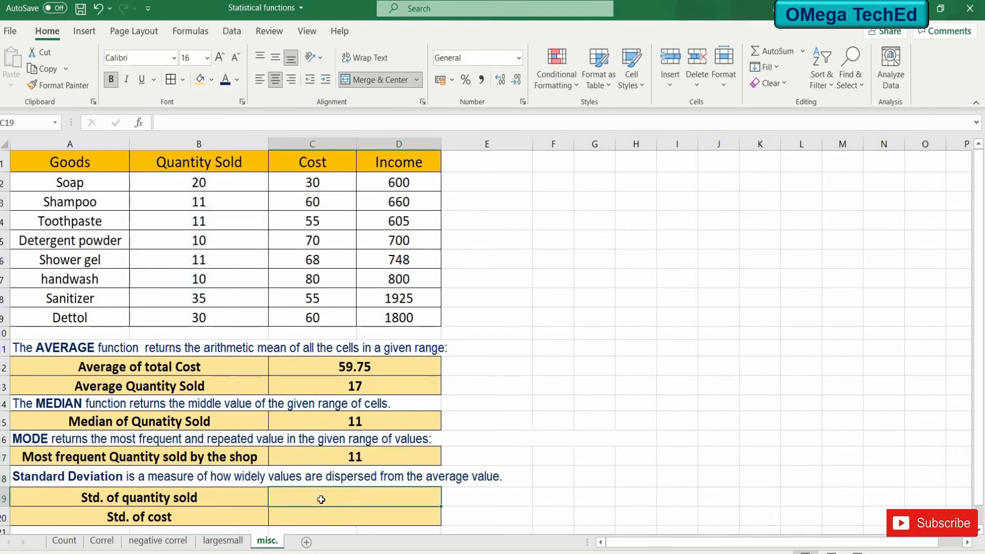
type("=")
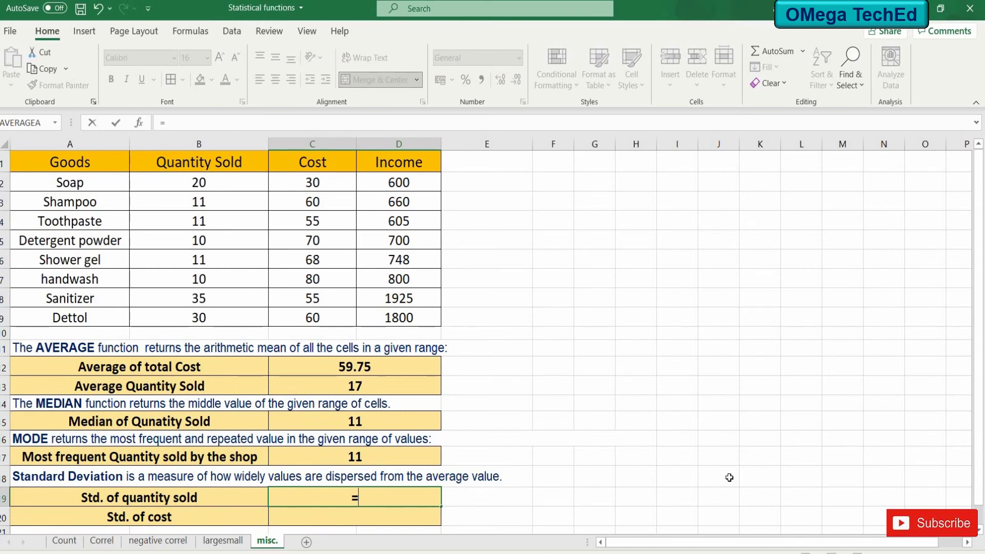
type("st")
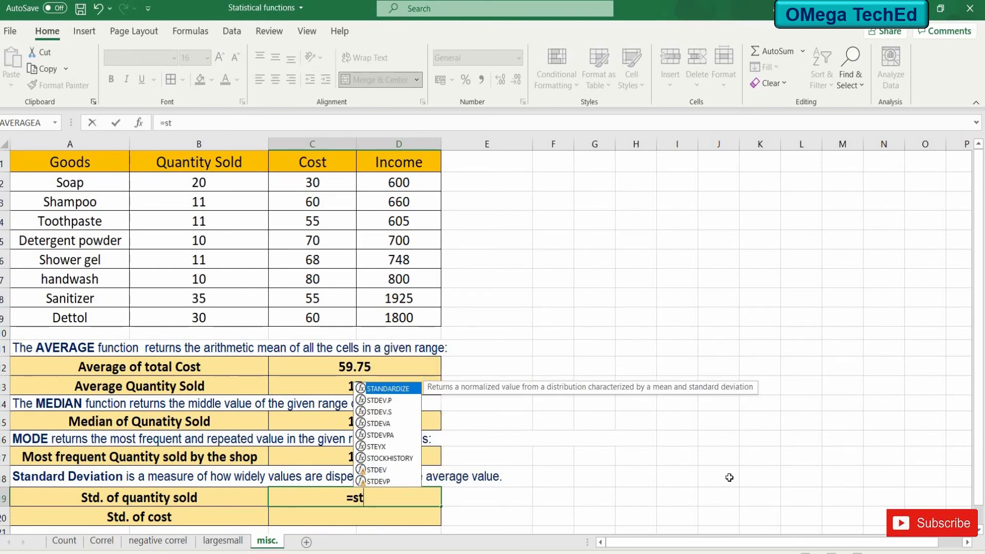
type("dev")
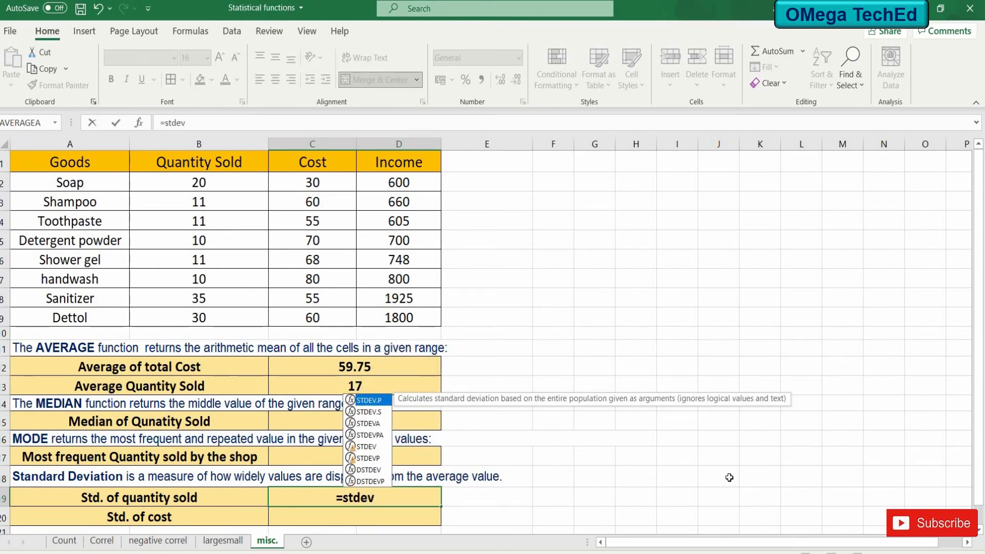
type(".p(")
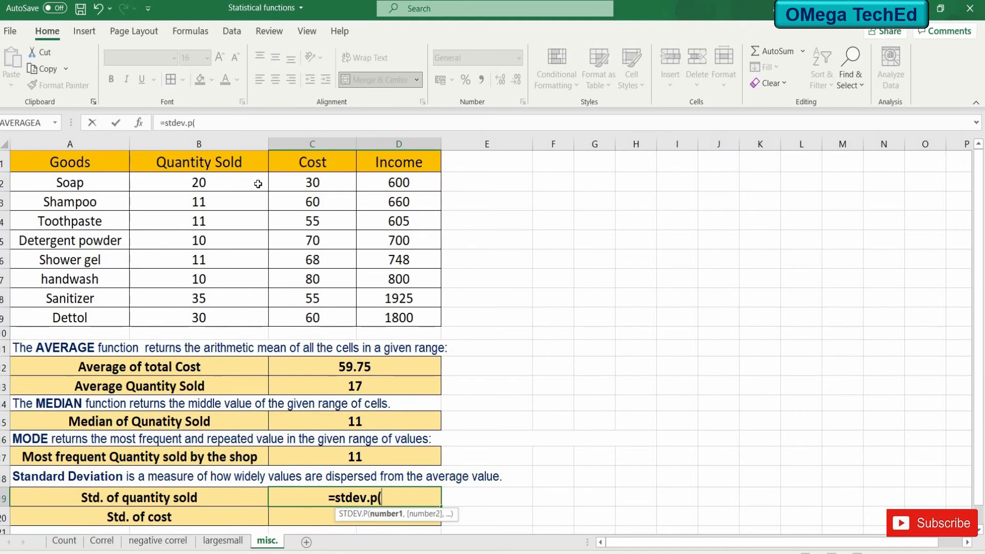
left_click_drag(258, 184, 259, 318)
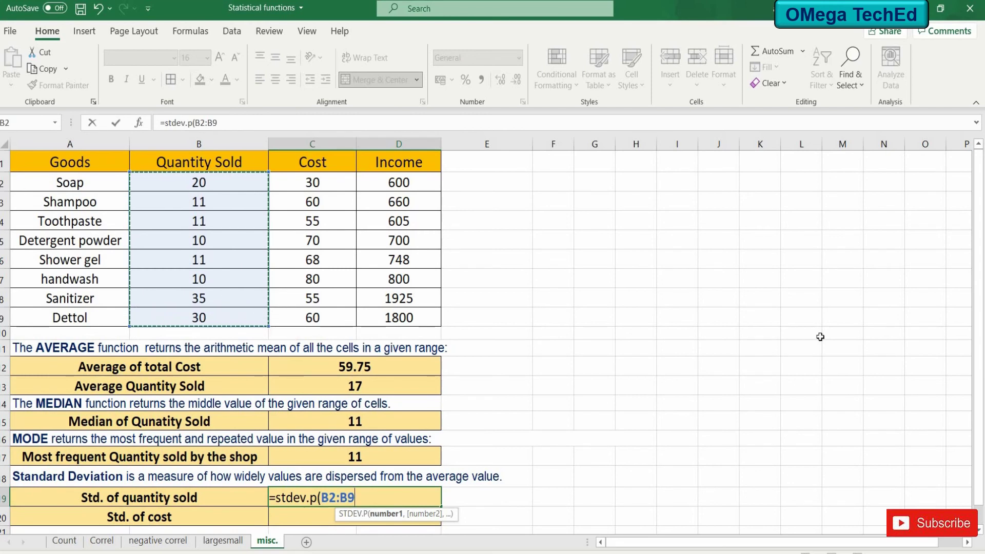
type(")")
key("Return")
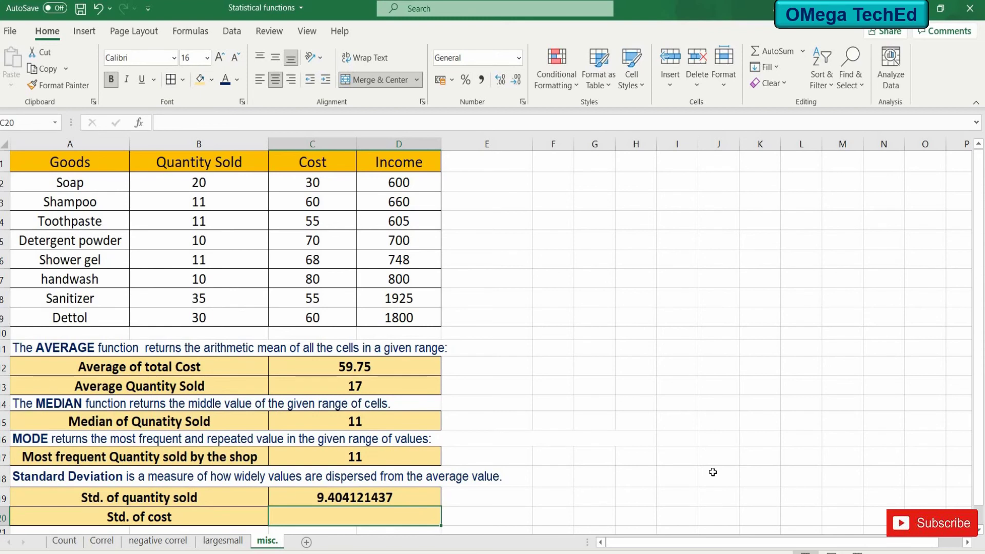
Step: Enter =STDEV.P(C2:C9) in C20, giving a cost standard deviation of 13.7545447
type("=st")
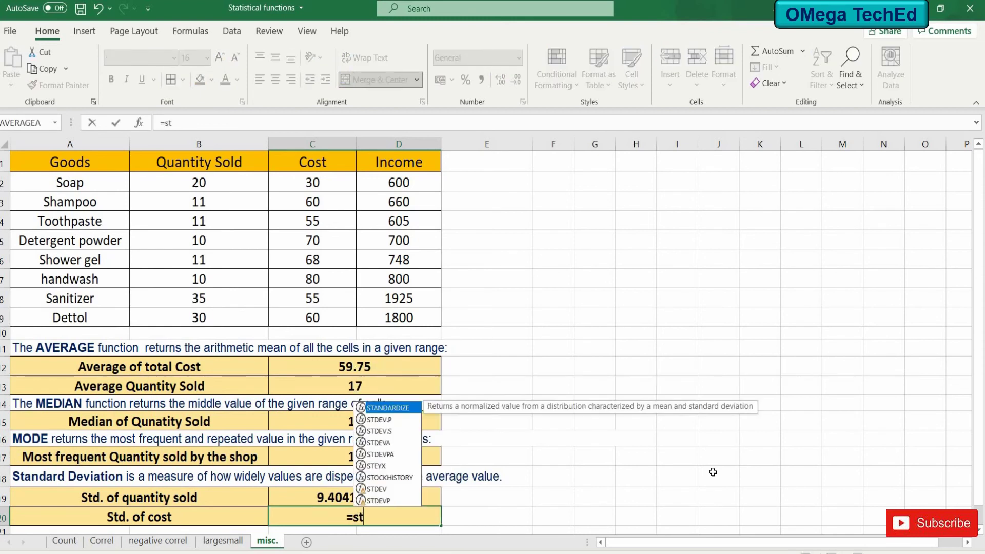
type("de")
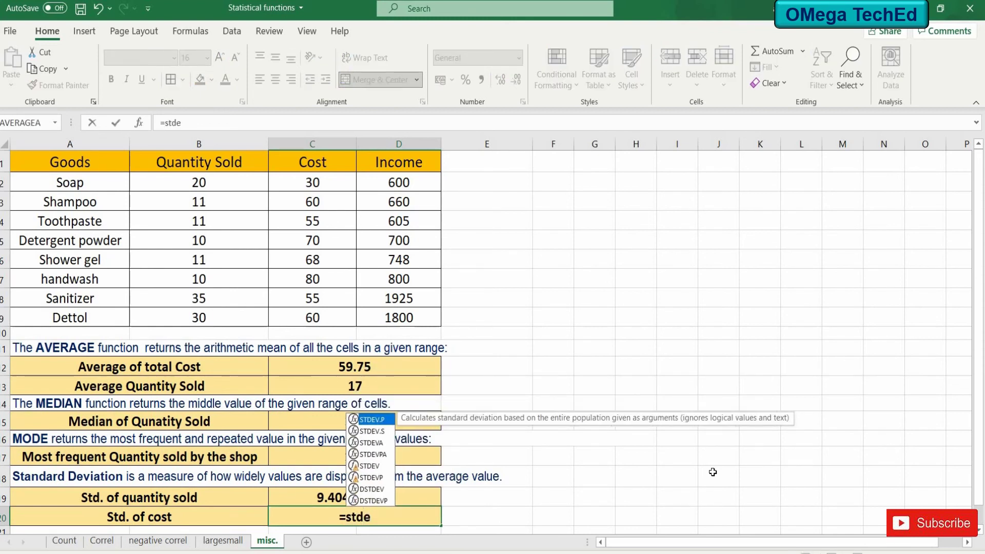
type("v.p")
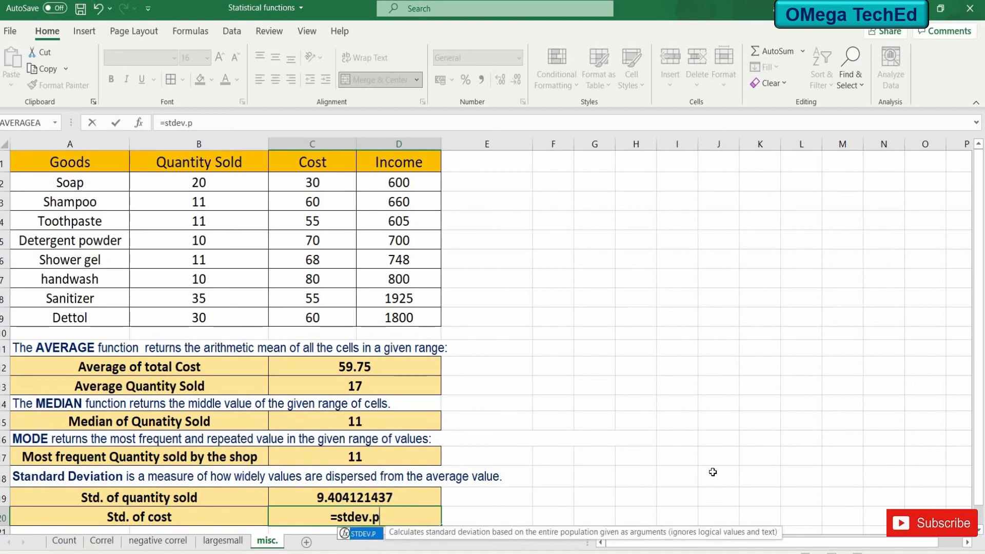
type("(")
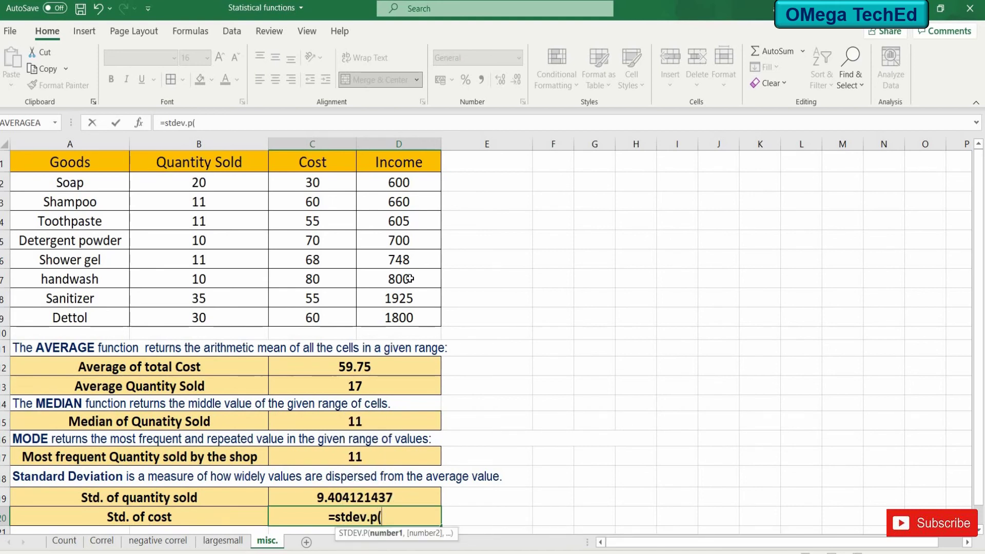
left_click_drag(298, 186, 306, 237)
left_click_drag(306, 311, 307, 320)
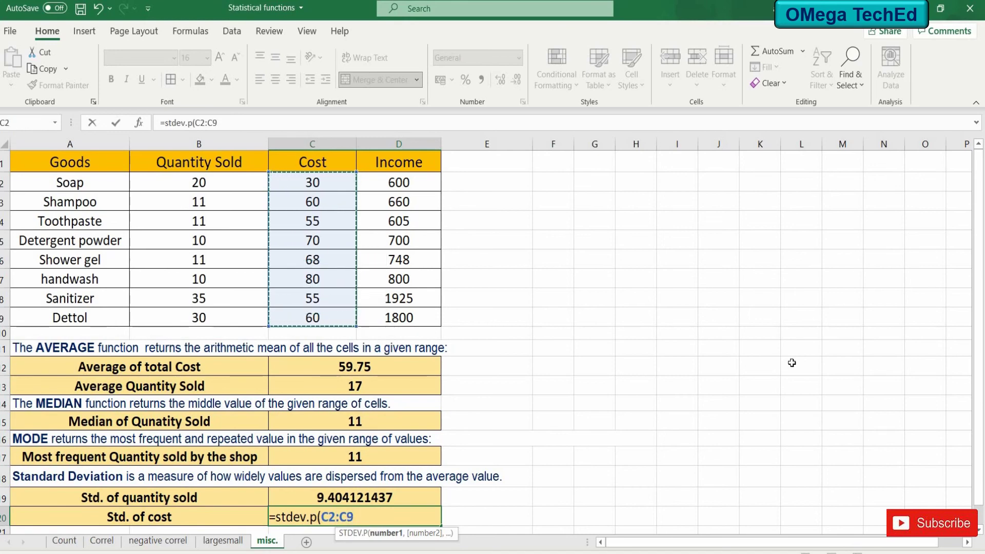
type(")")
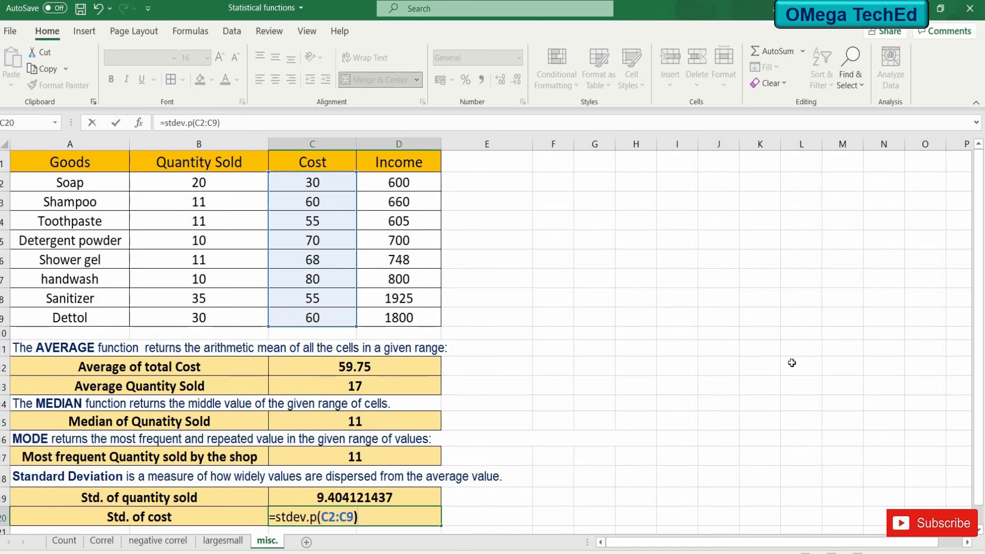
key("Return")
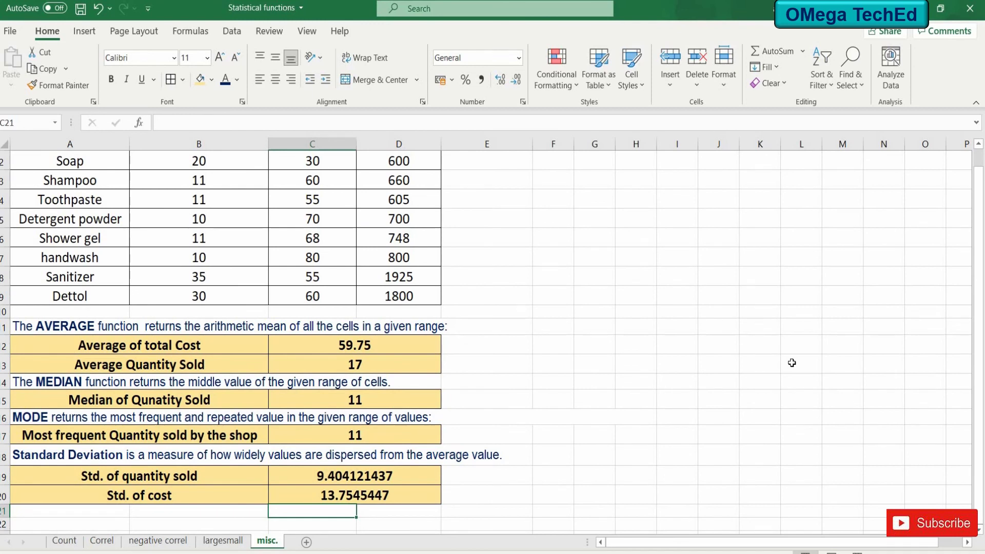